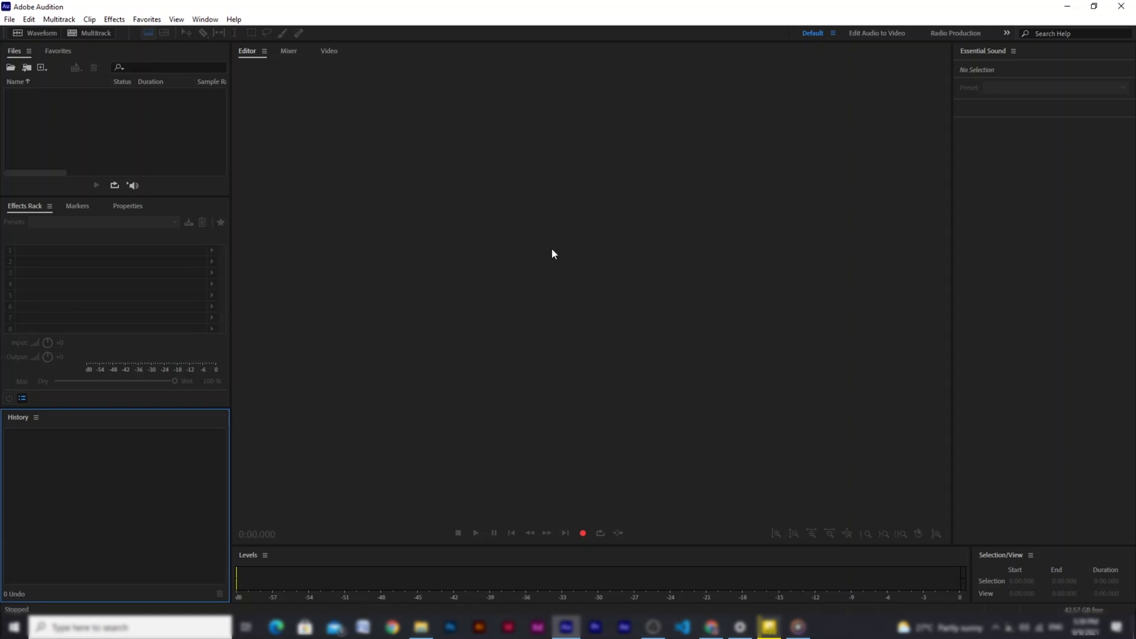
Step: Create a new multitrack session named "Course for Codeyn" at 44100 Hz, 32-bit float, with a stereo master
click(45, 70)
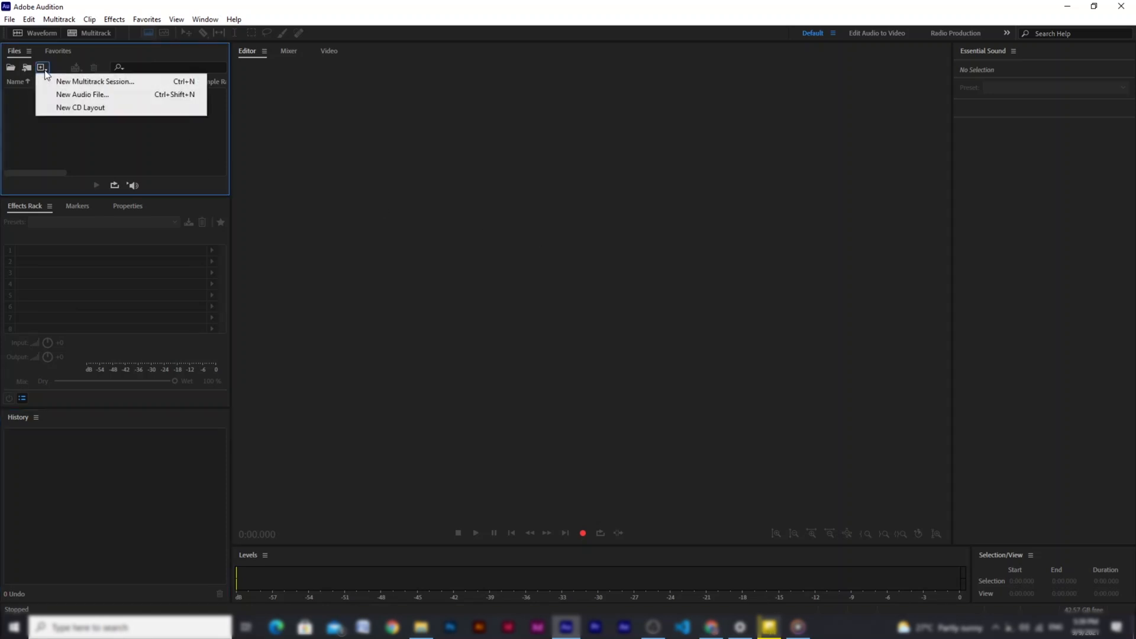
click(76, 81)
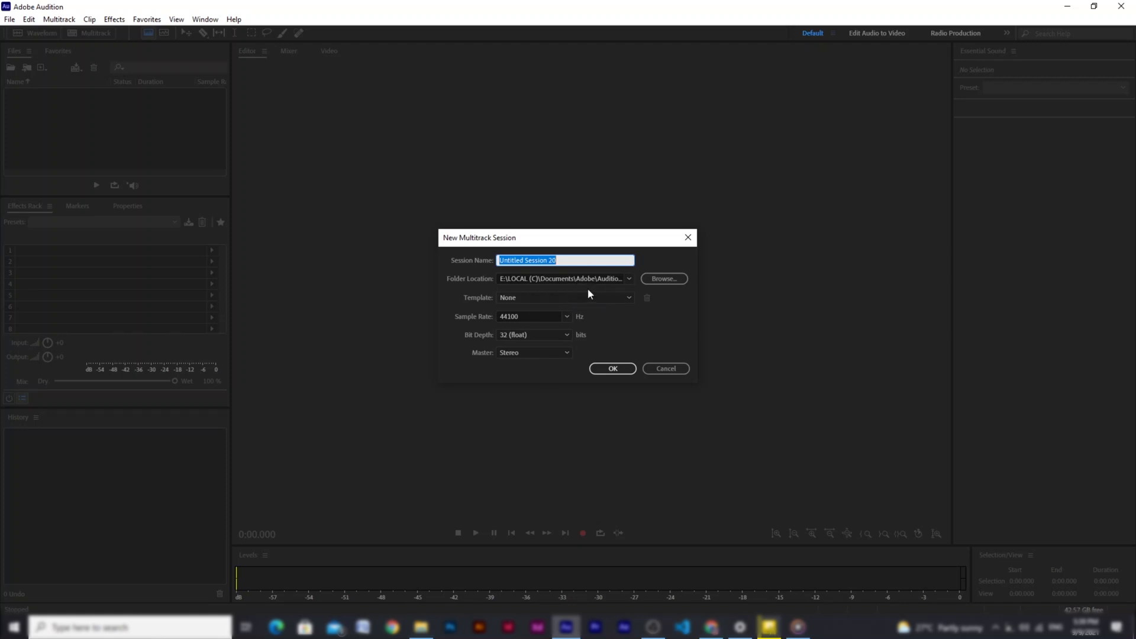
text(Course for Codeyn)
click(609, 370)
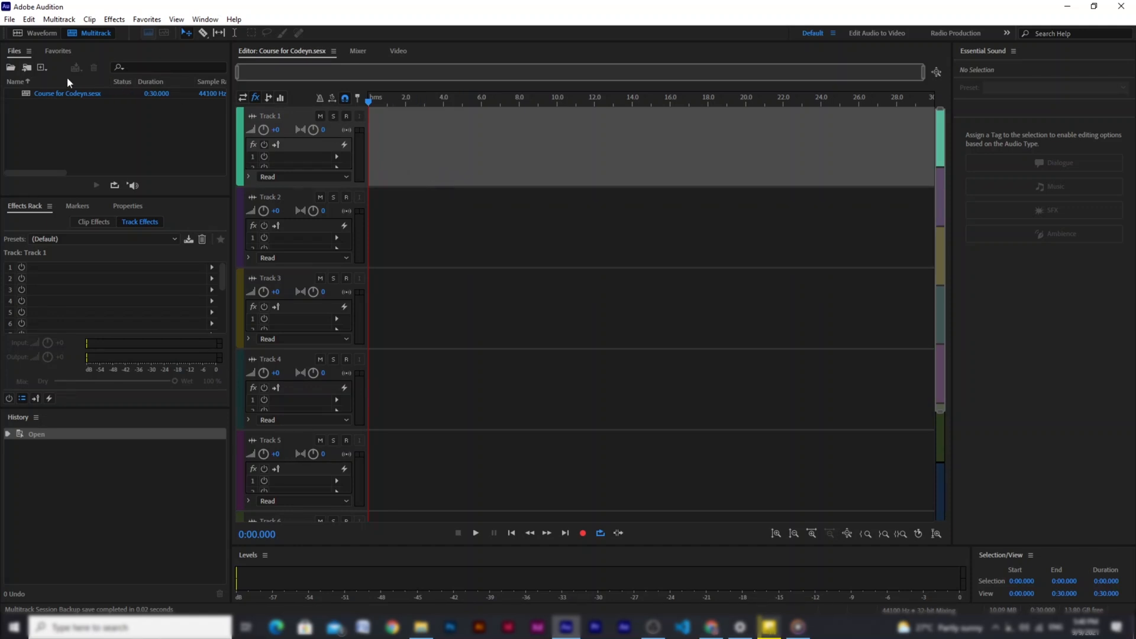
Step: Create a new stereo audio file named "Codeyn" at 44100 Hz and 32-bit float
click(42, 68)
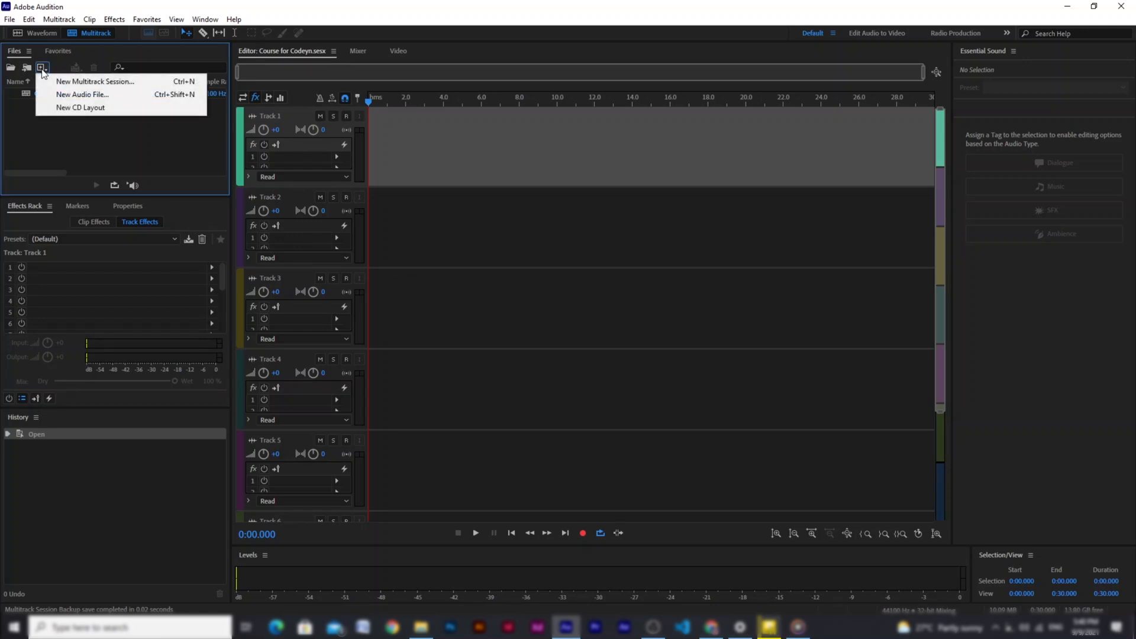
click(76, 96)
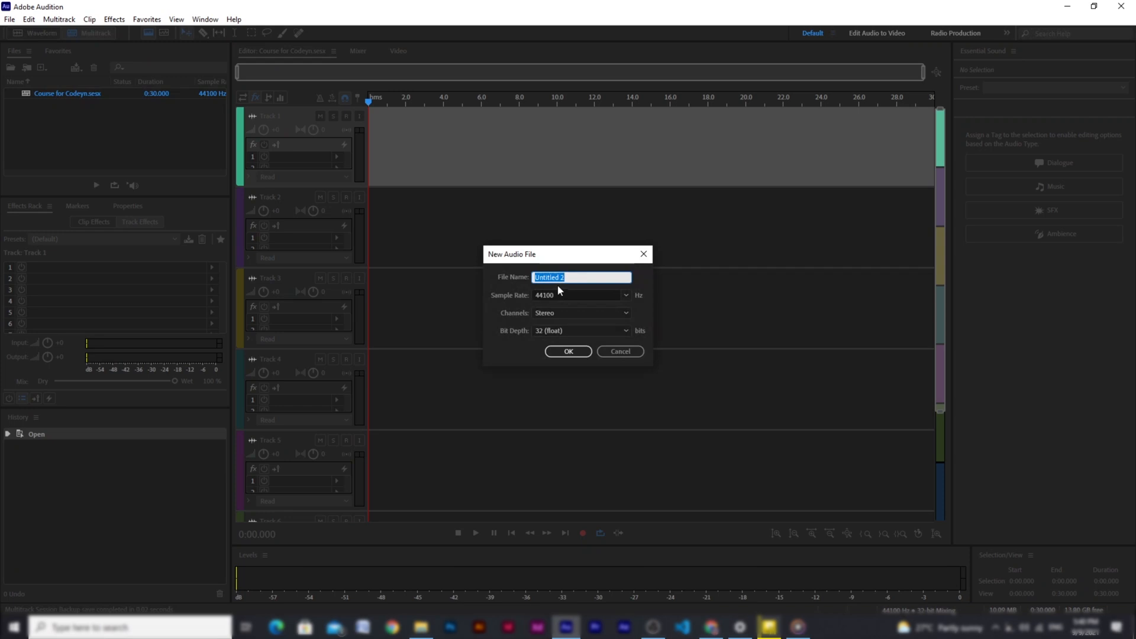
text(Codeyn)
click(561, 352)
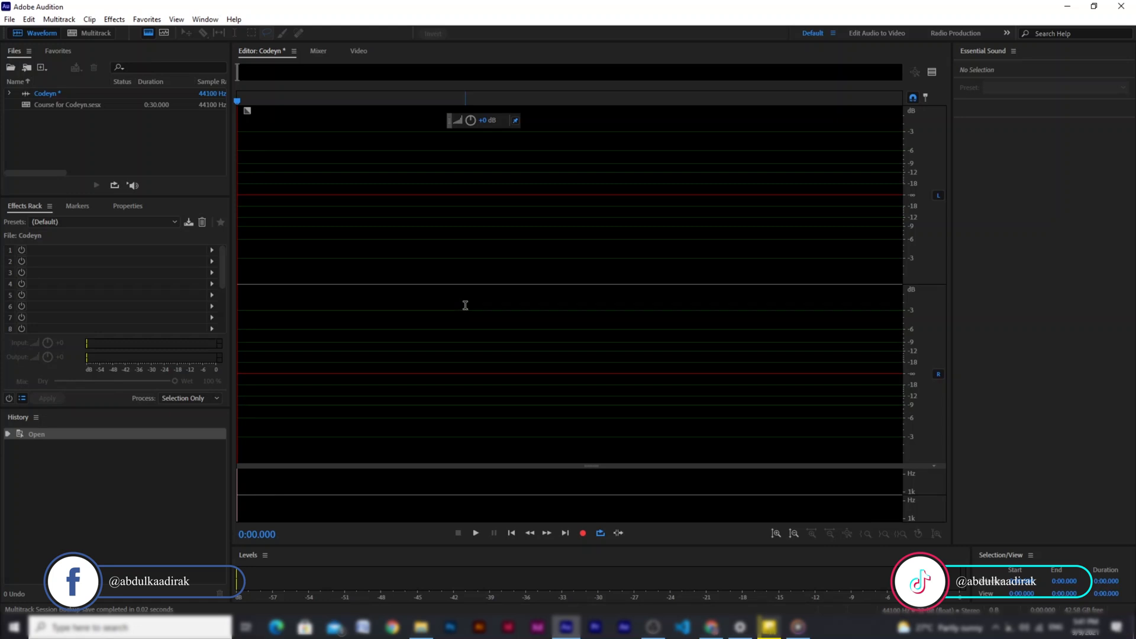
Step: Record a voice clip about 8 seconds long in the Codeyn file and play back its beginning
click(580, 534)
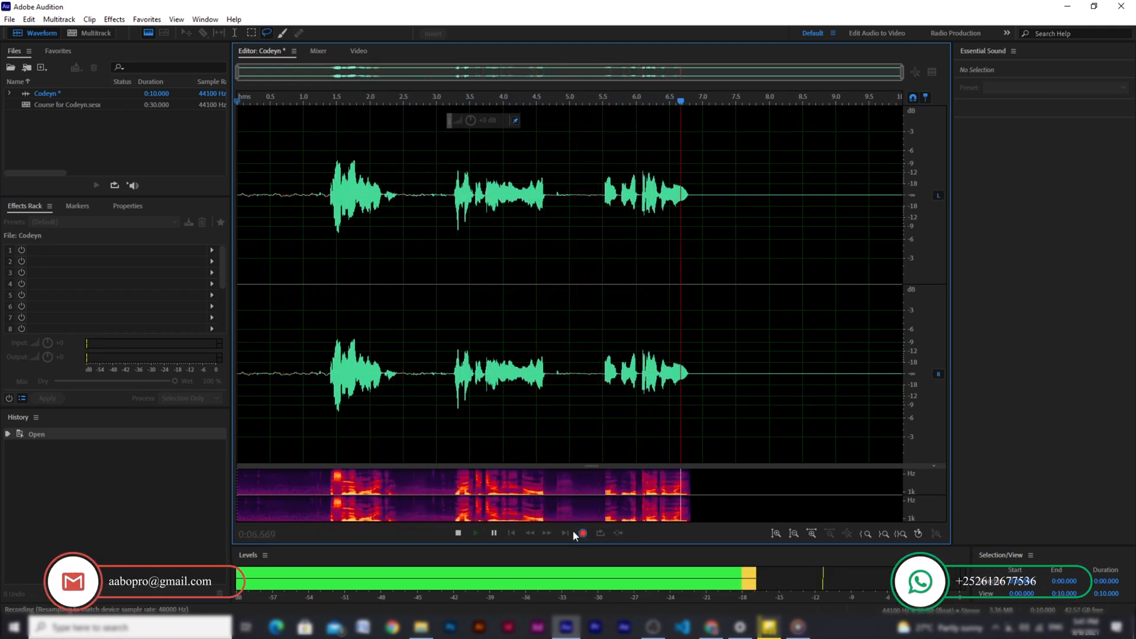
click(583, 533)
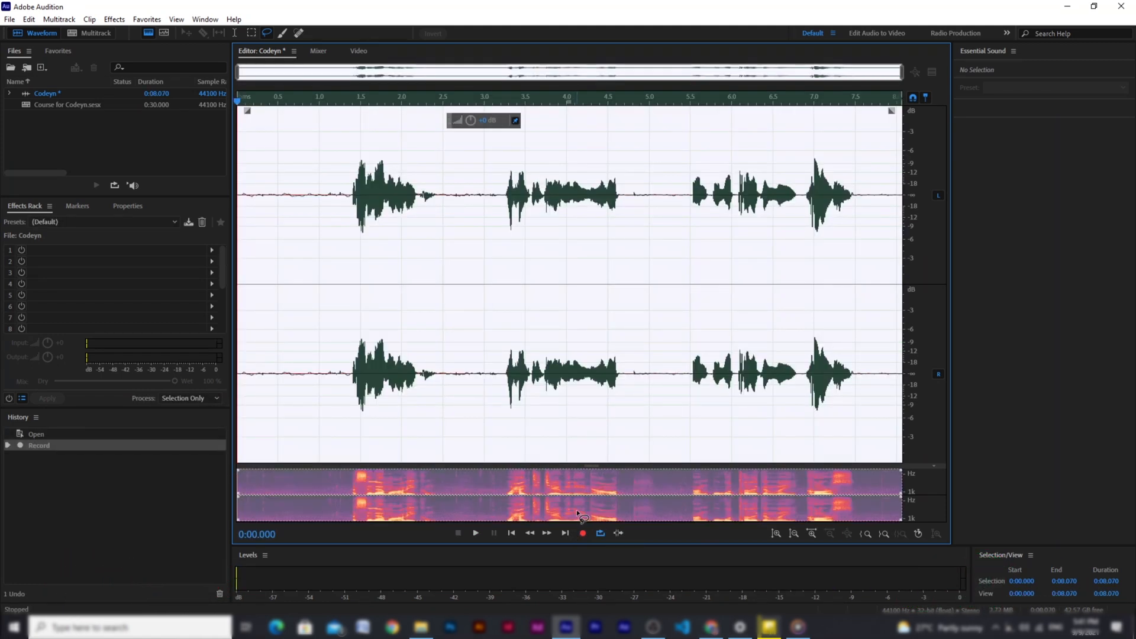
key(space)
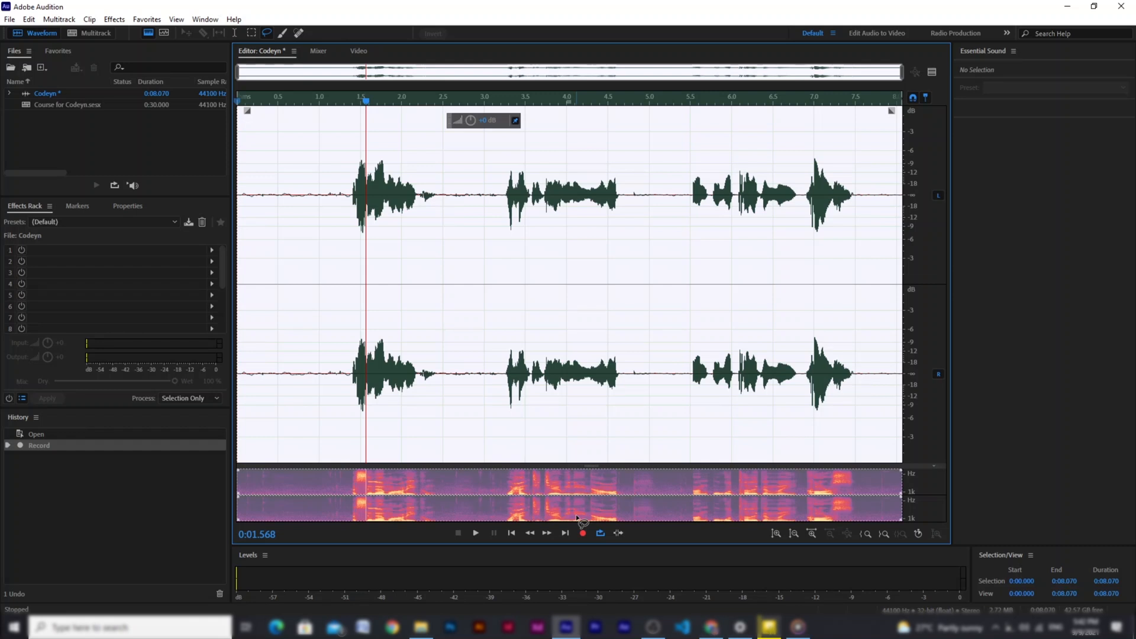
Step: Select the speechless opening of the recording, about the first 1.4 seconds, and capture it as the noise print
click(351, 196)
drag(352, 196, 224, 234)
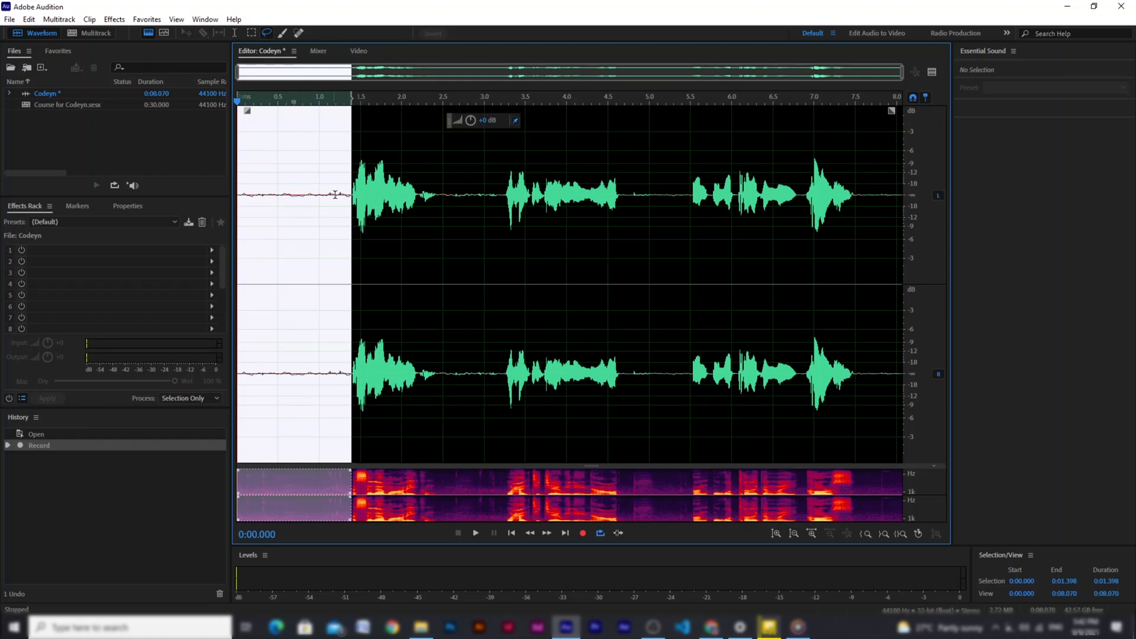
click(120, 21)
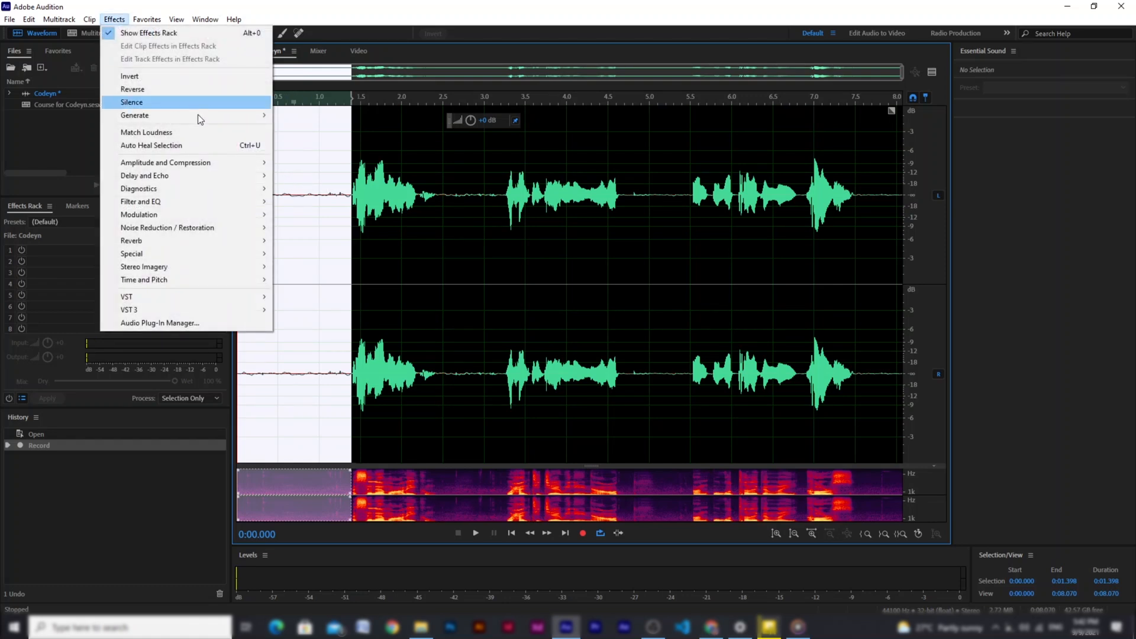
mouse_move(247, 230)
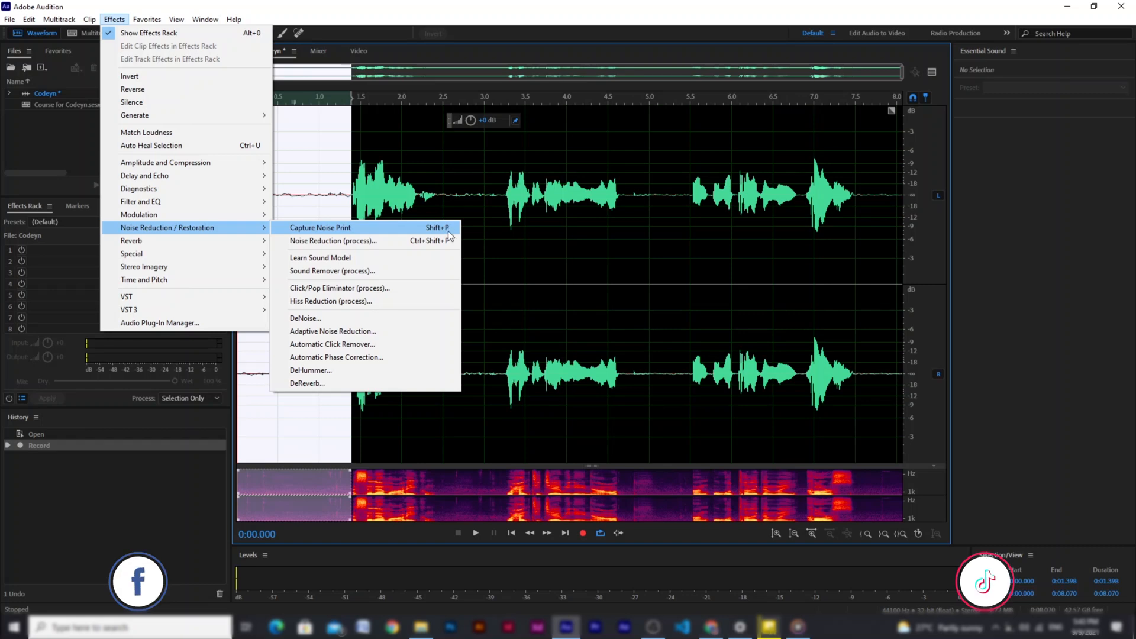
click(361, 228)
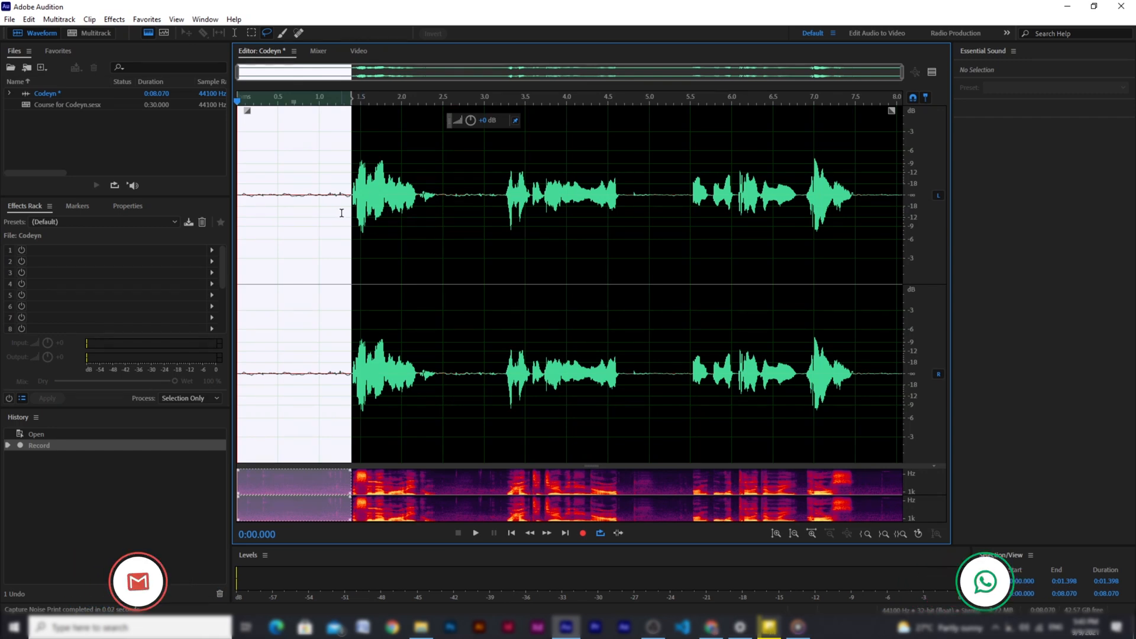
Step: Apply Noise Reduction to the entire recording at 88% with a reduction of 40.2 dB, previewing the effect while adjusting it
key(ctrl+a)
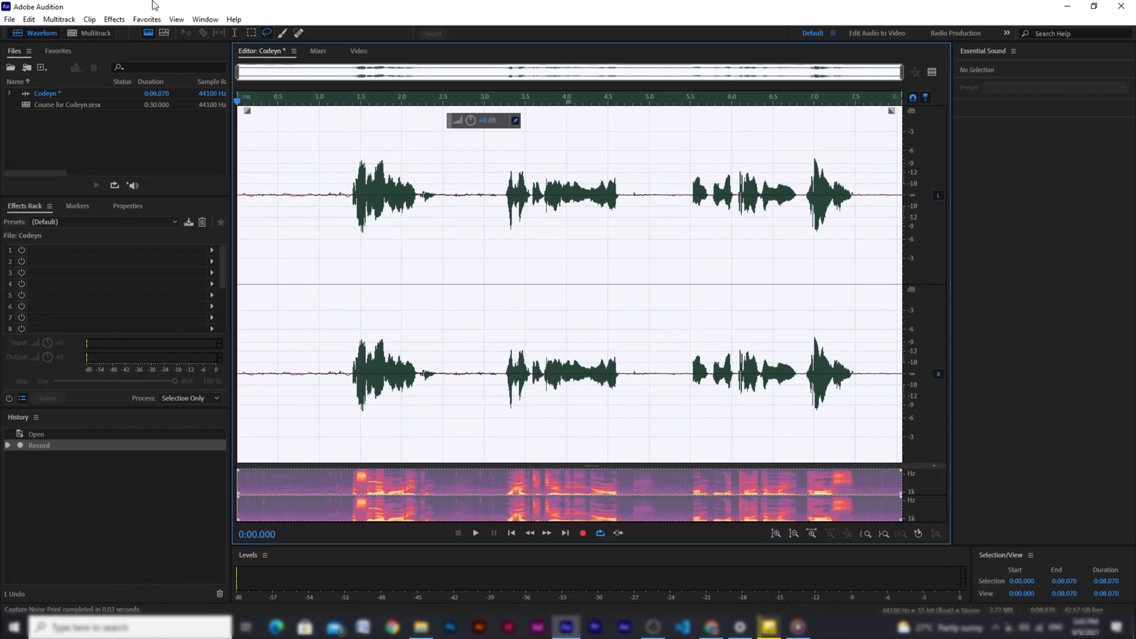
click(114, 19)
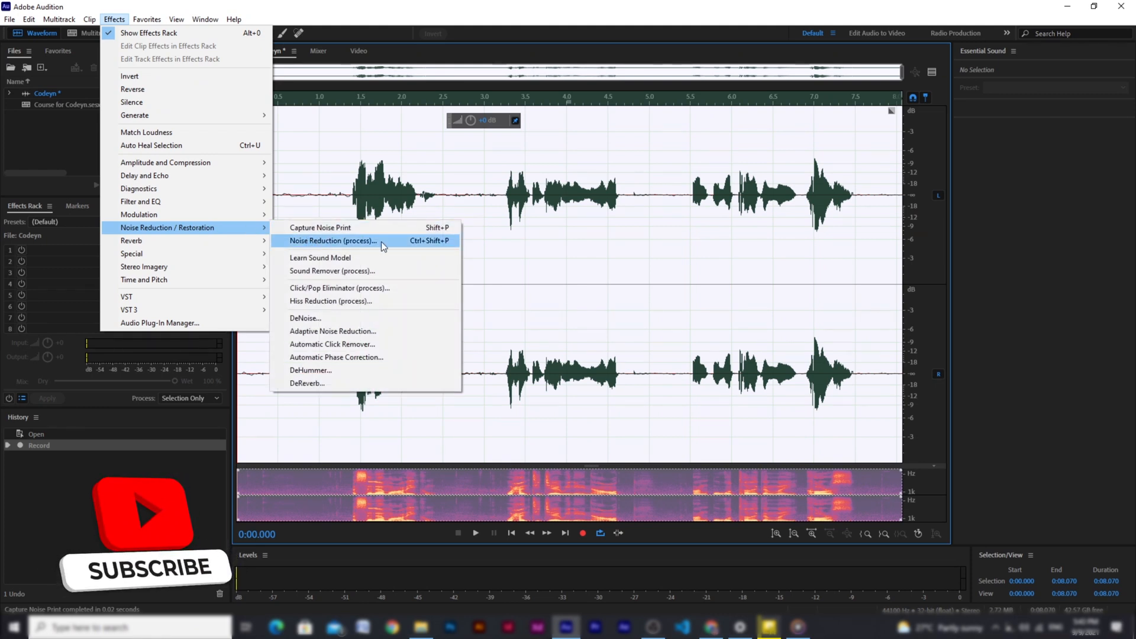
click(442, 242)
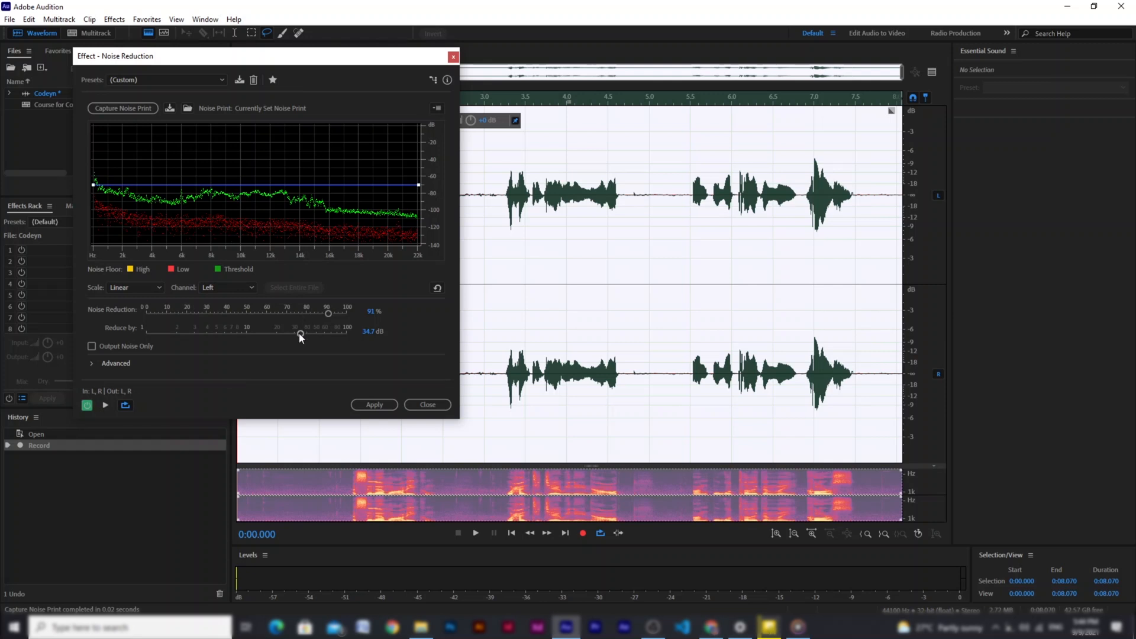
click(106, 406)
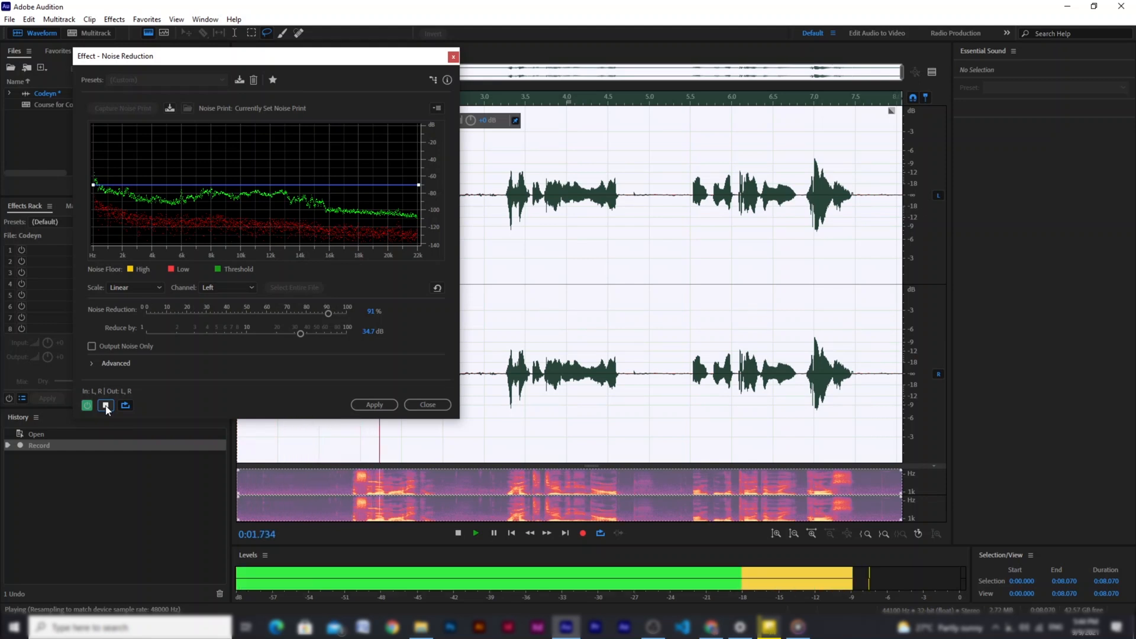
click(106, 406)
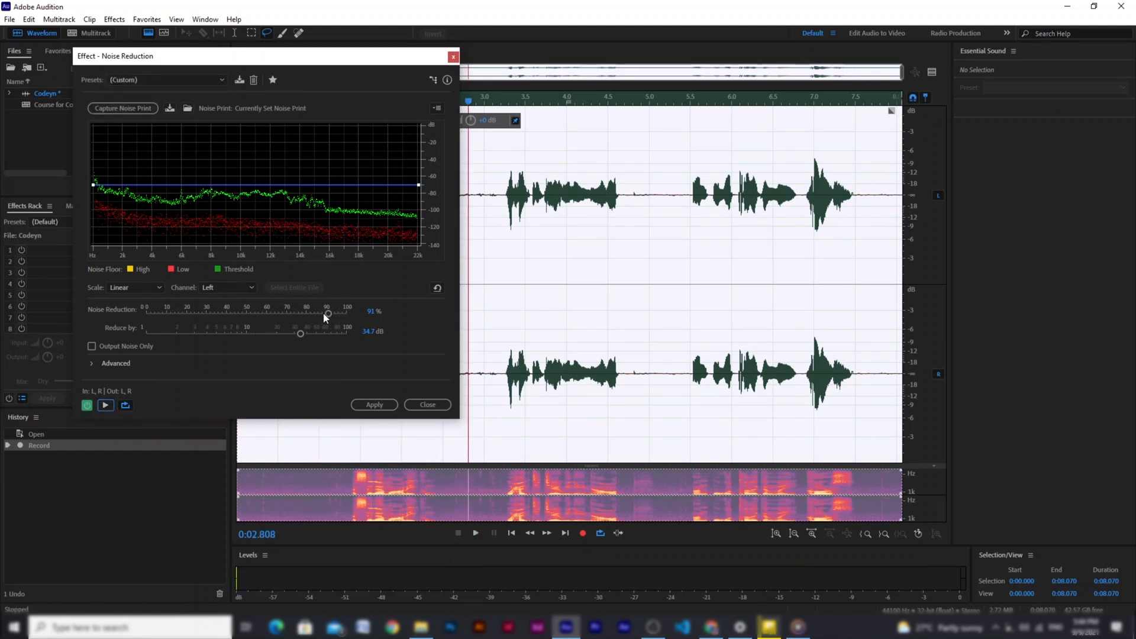
drag(327, 314, 324, 314)
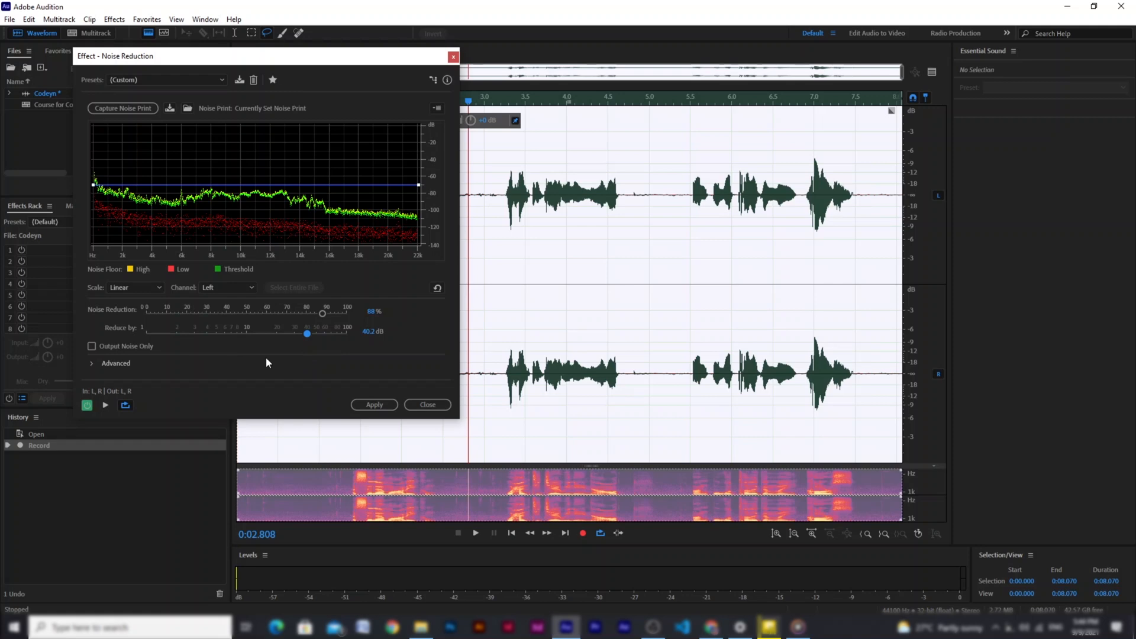
click(382, 408)
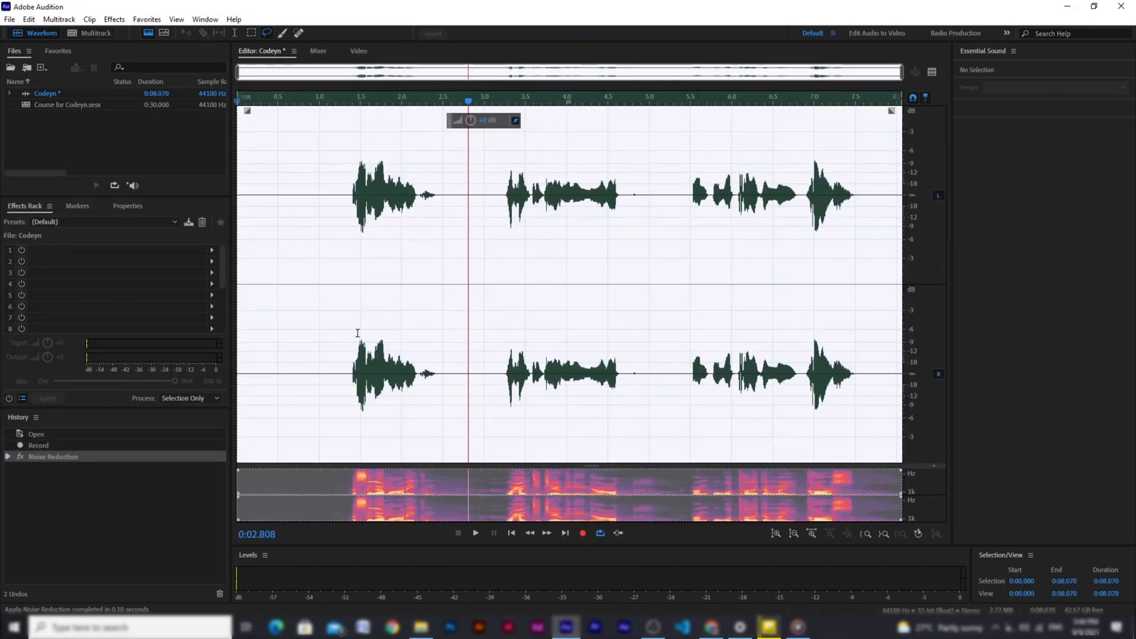
Step: Move the playhead to the start of the recording and listen to the noise-reduced audio
click(469, 104)
drag(372, 145, 240, 175)
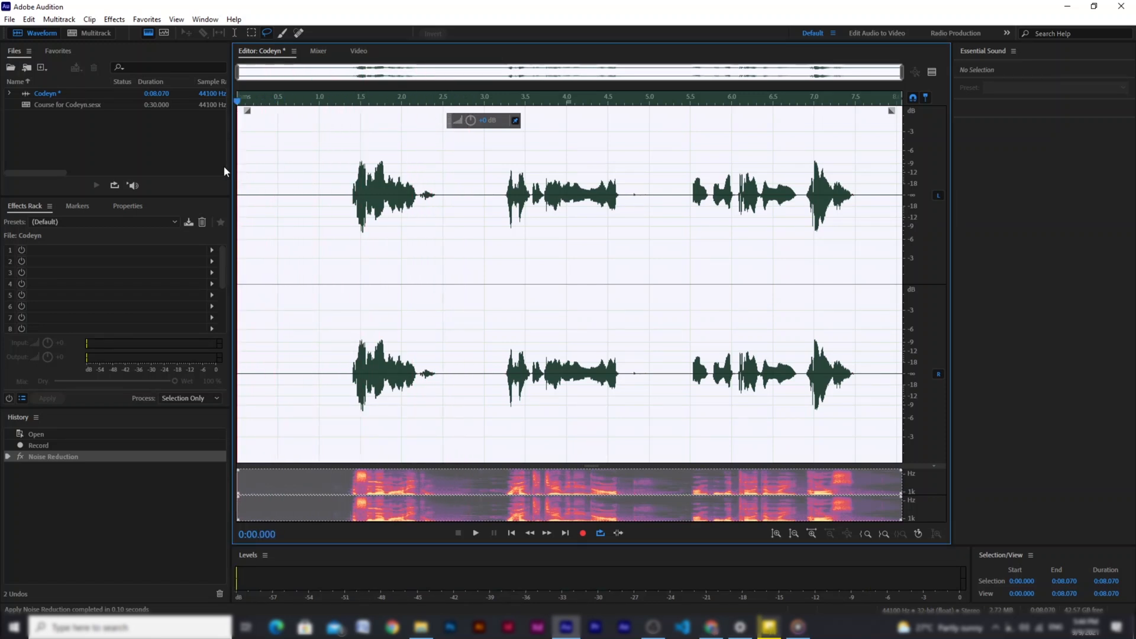
key(space)
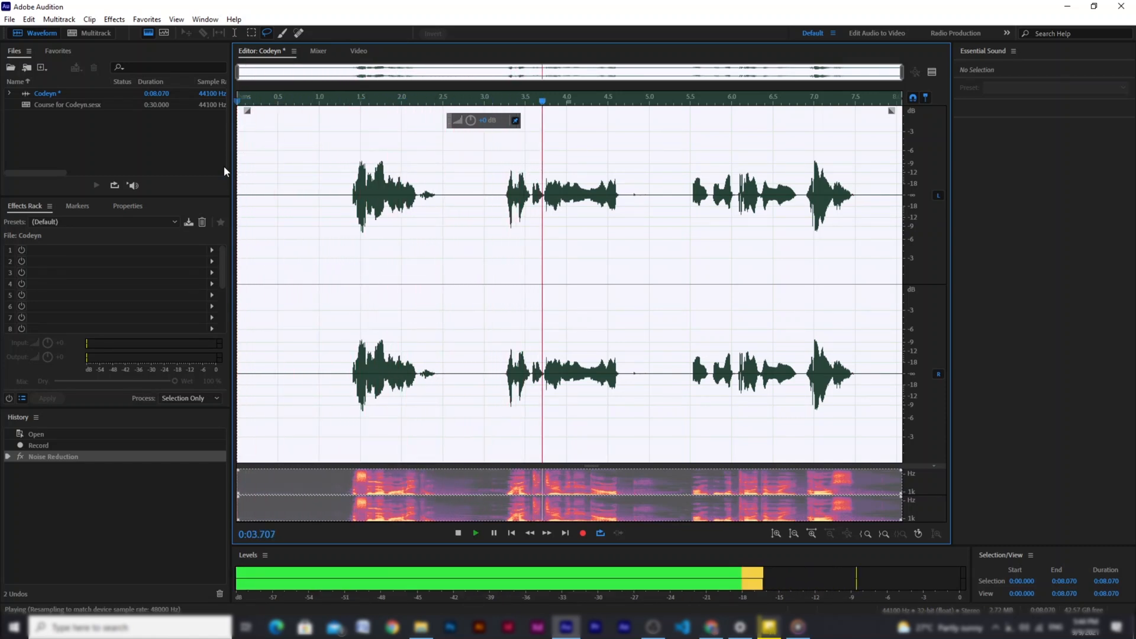
key(space)
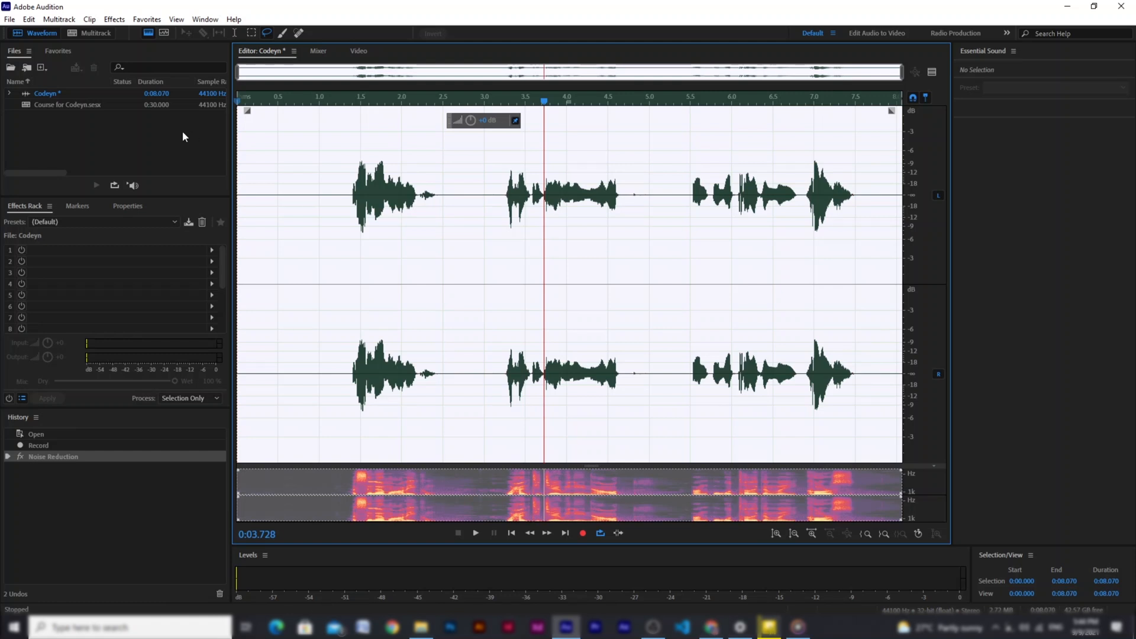
Step: Open the Dynamics Processing effect for the whole recording
click(114, 19)
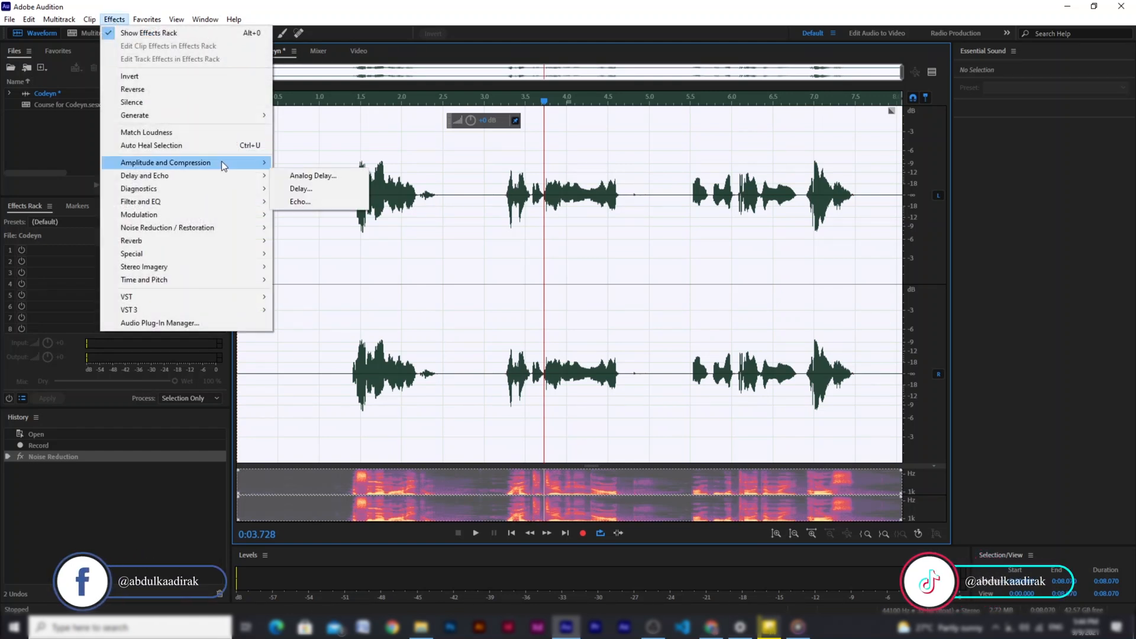
mouse_move(222, 162)
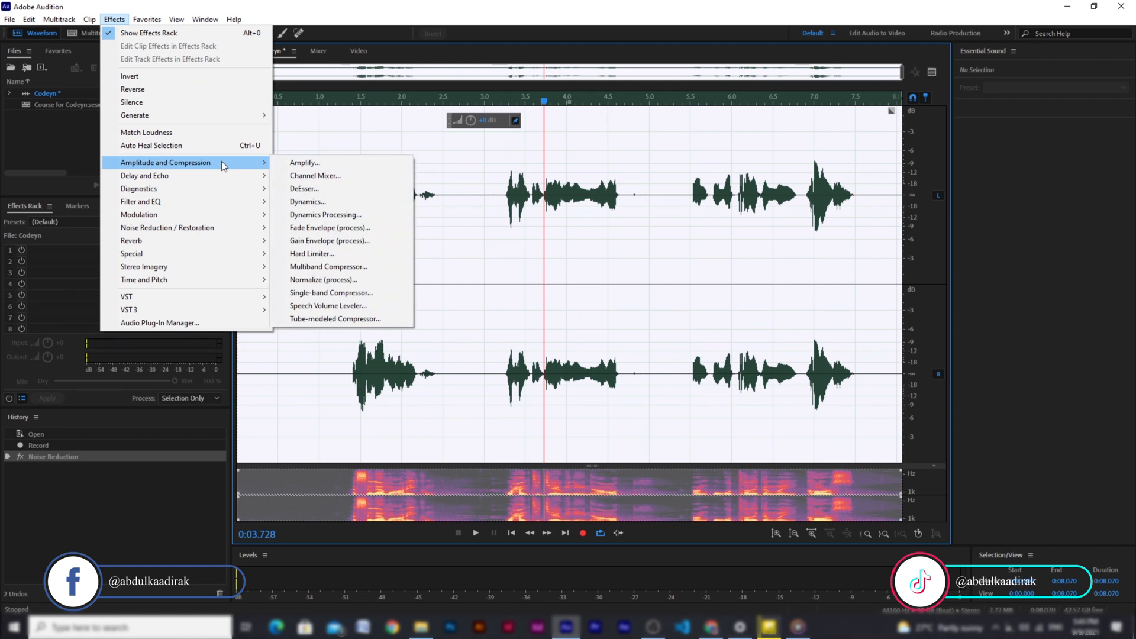
click(314, 214)
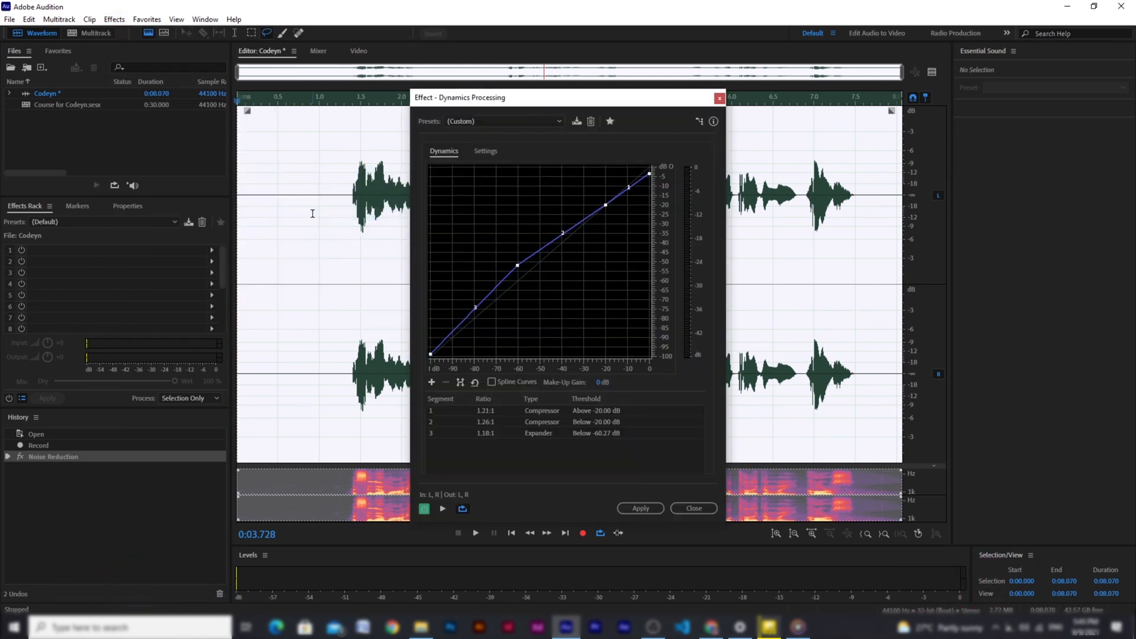
Step: Load the default dynamics preset and bend its curve upward with points at about -67.6 dB and -28.1 dB, raising the lower end slightly
click(488, 123)
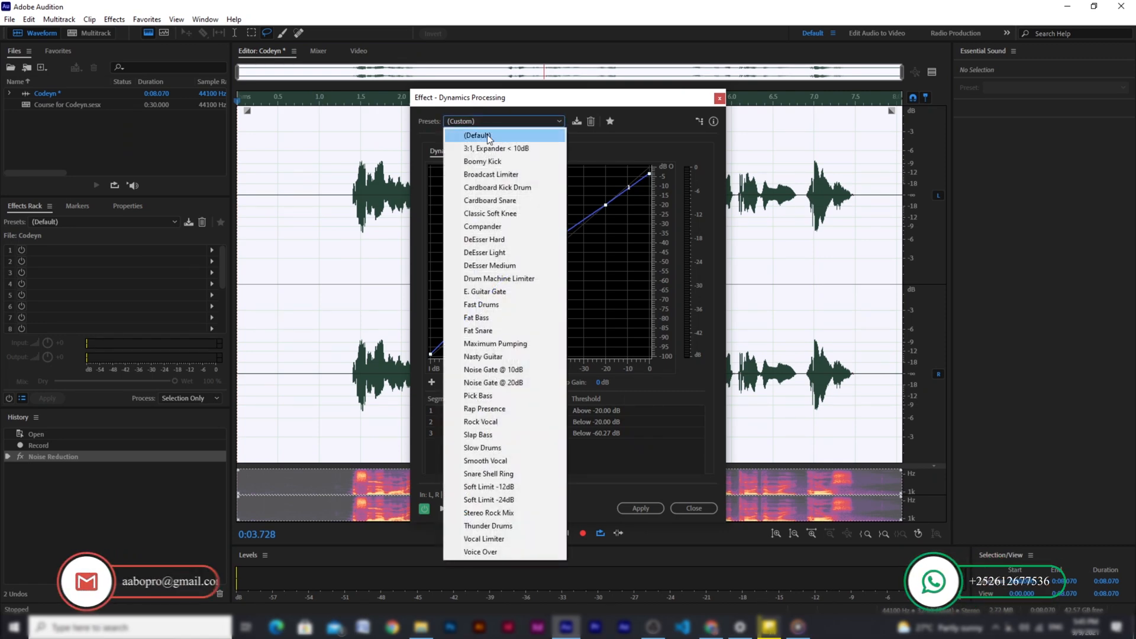
click(486, 135)
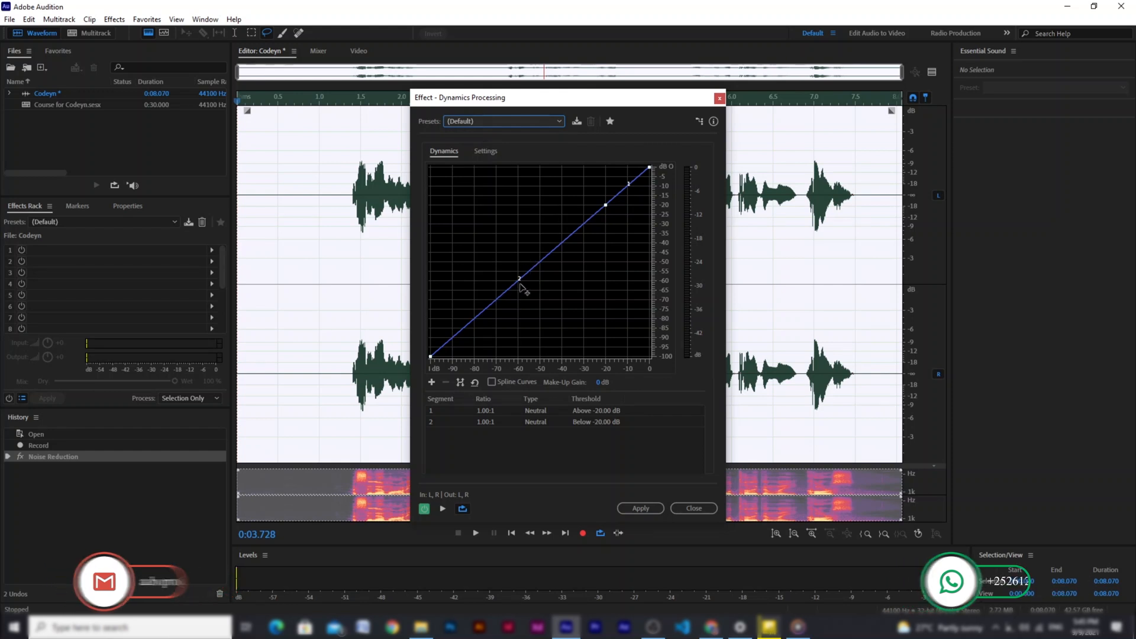
drag(520, 282, 501, 258)
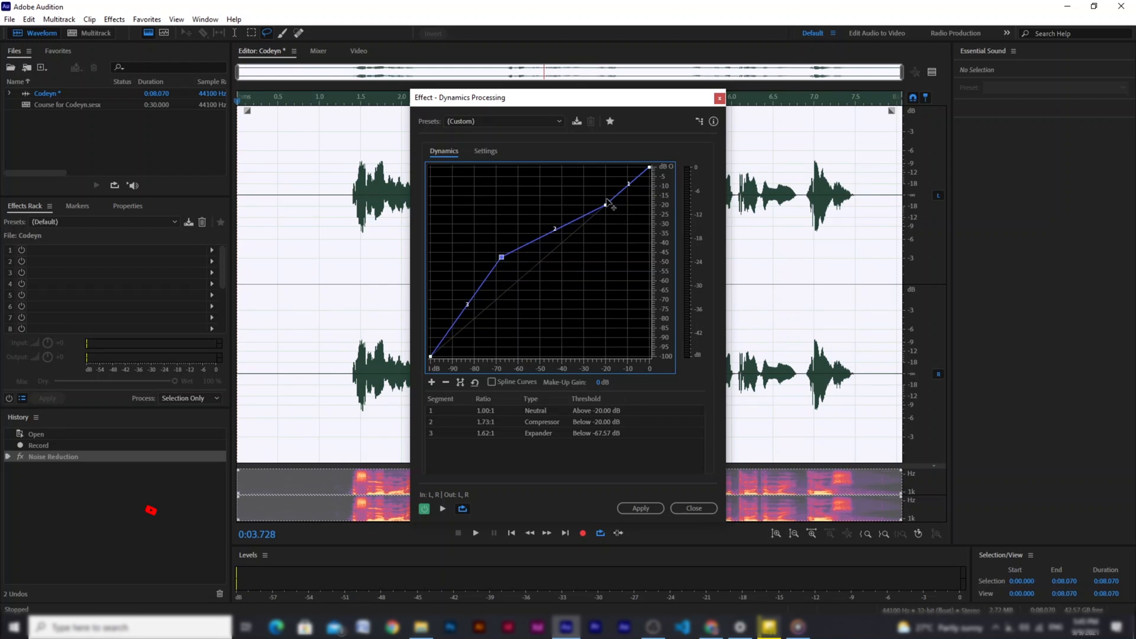
drag(606, 204, 587, 189)
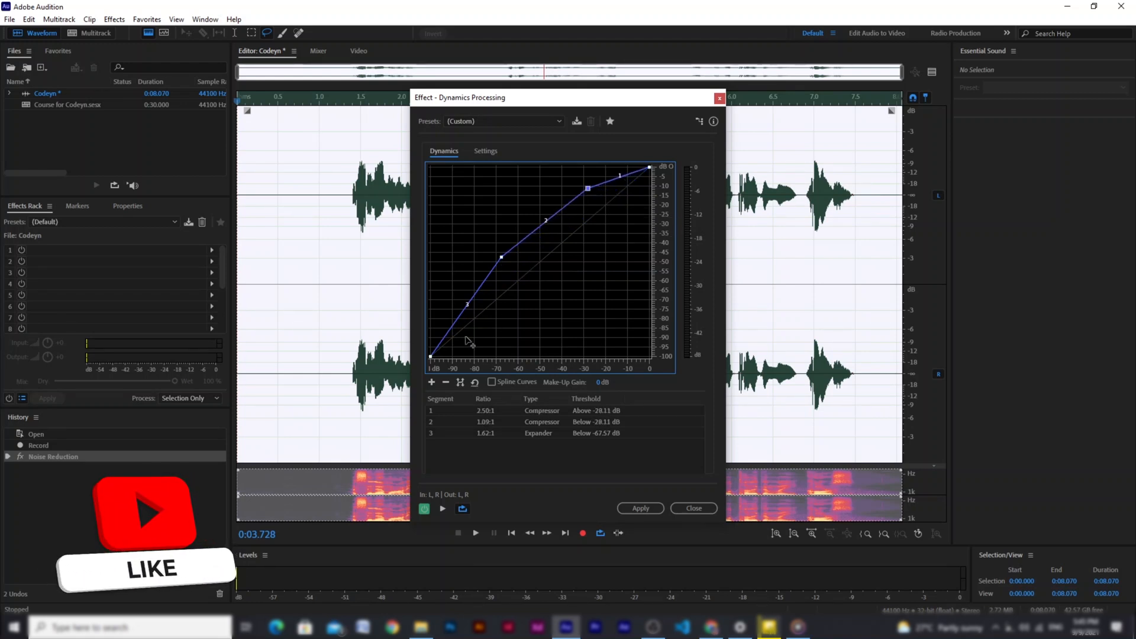
drag(431, 356, 431, 343)
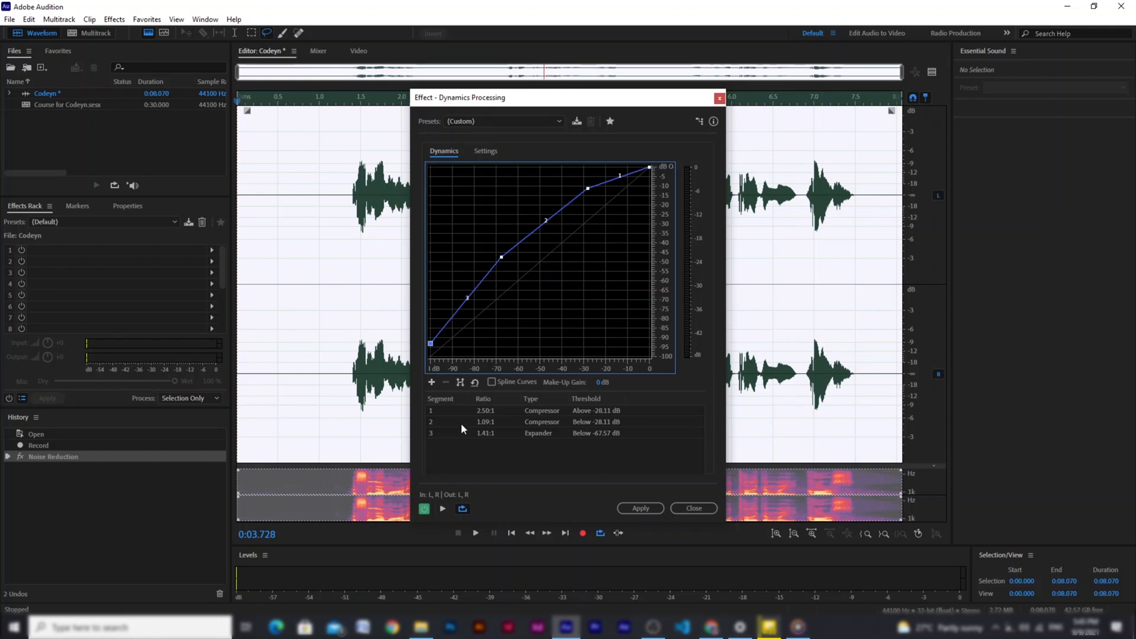
Step: Load the Smooth Vocal preset in Dynamics Processing and preview how it sounds on the recording
click(531, 123)
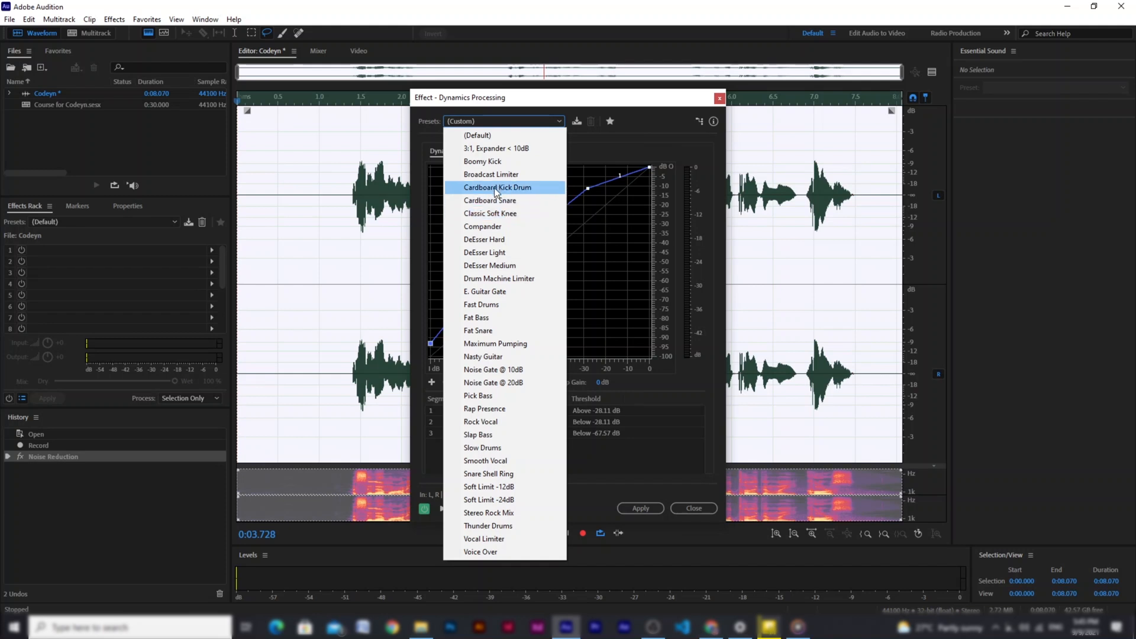
click(516, 465)
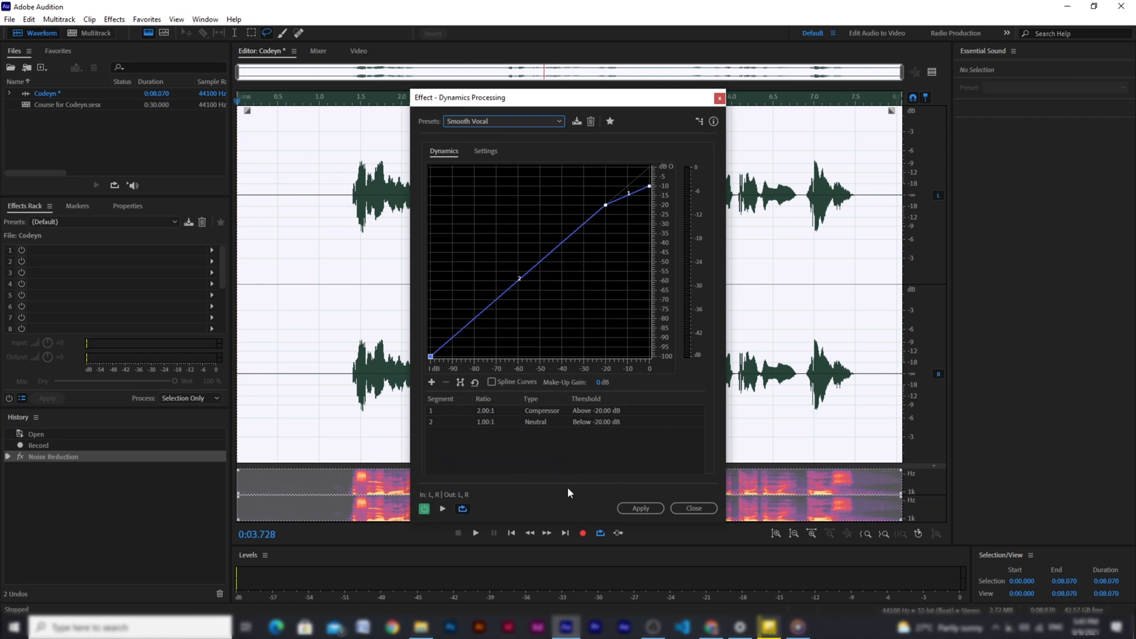
click(442, 509)
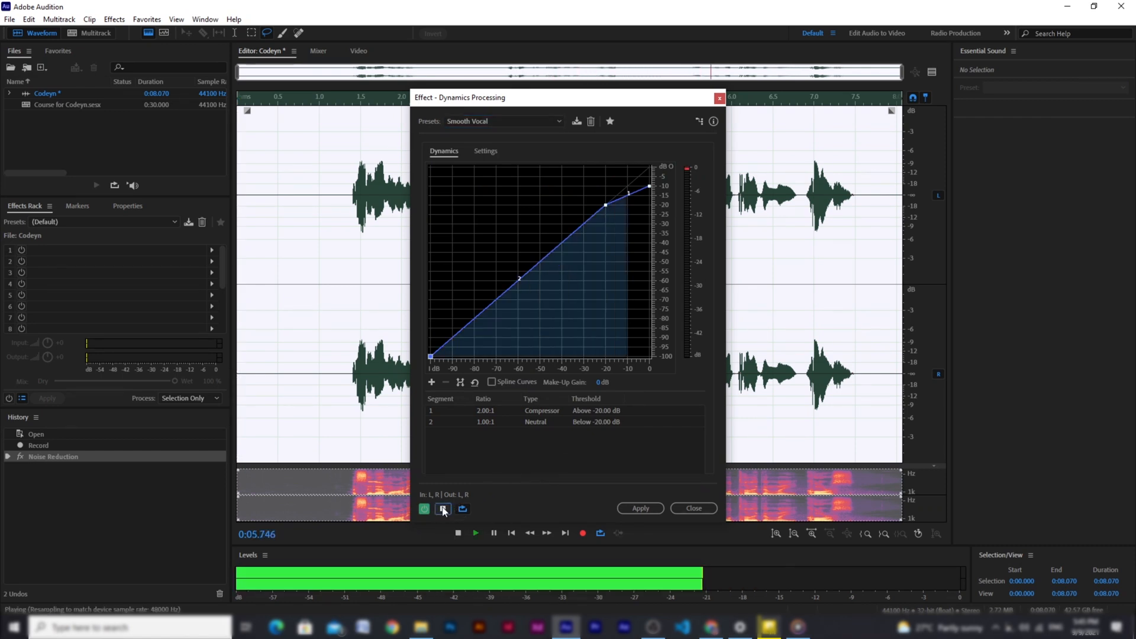
click(443, 508)
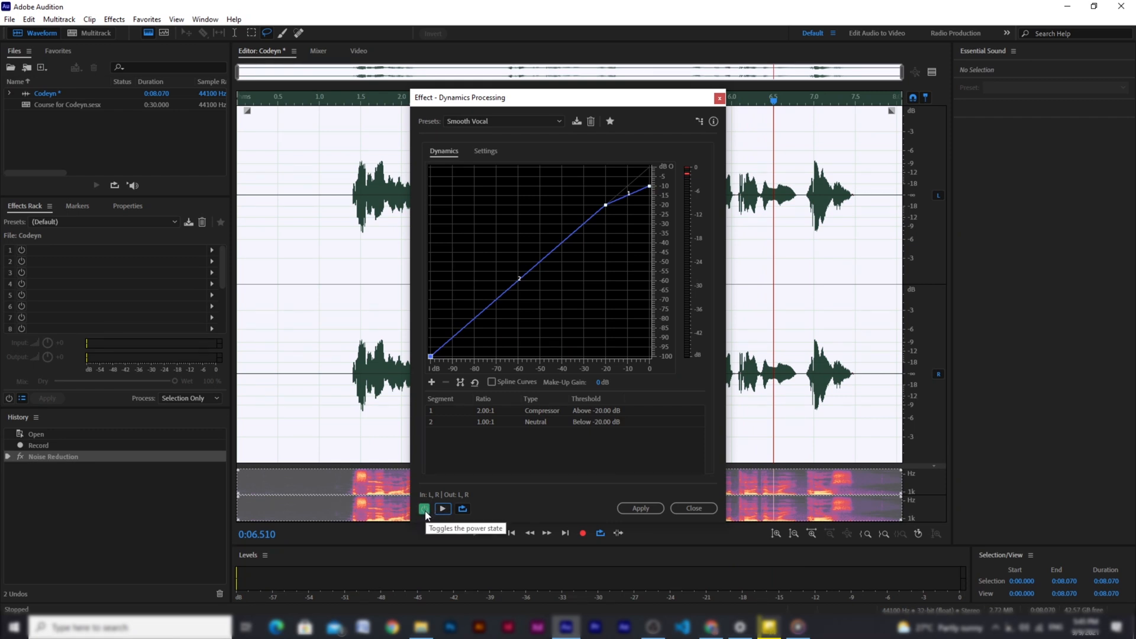
Step: Compare the recording with the dynamics effect bypassed and enabled, and apply the Smooth Vocal dynamics processing
click(424, 509)
click(441, 509)
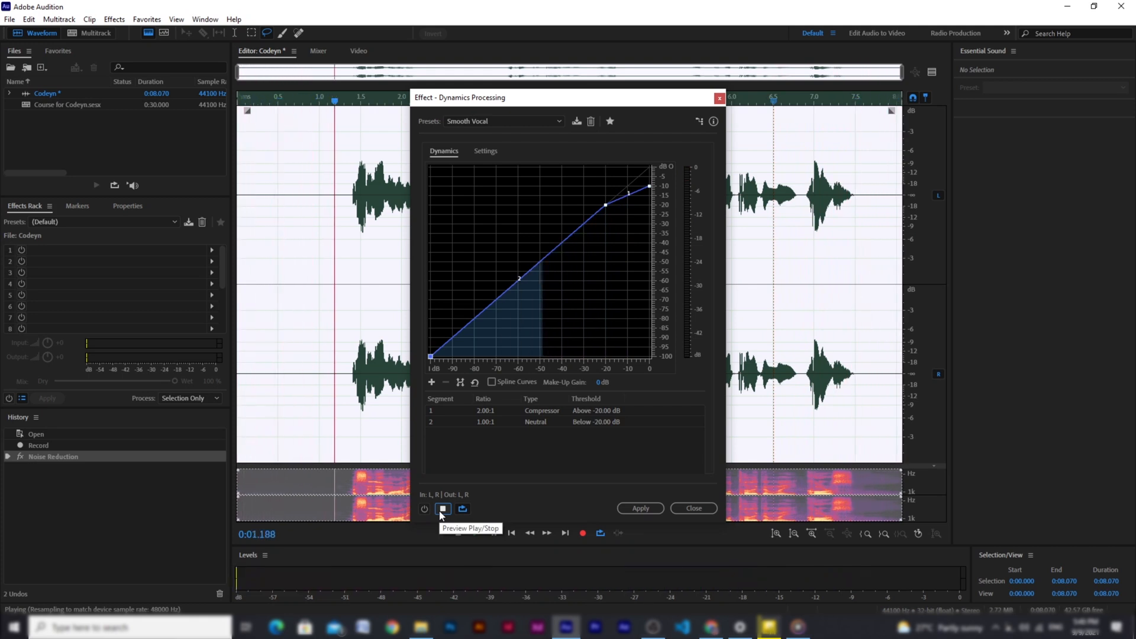
click(441, 511)
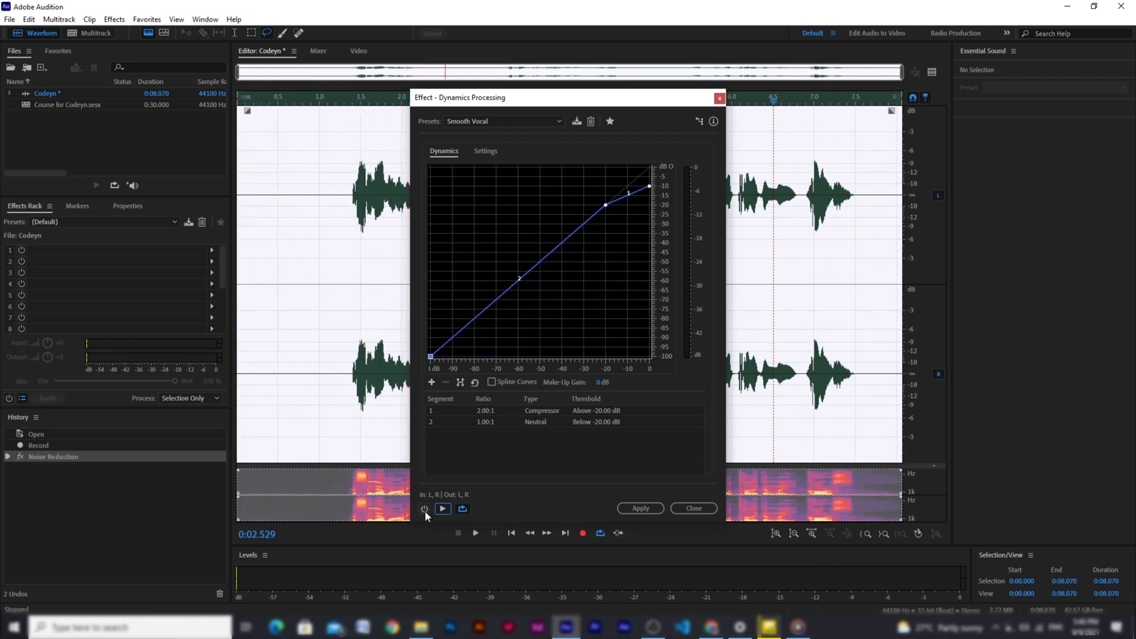
click(425, 508)
click(443, 510)
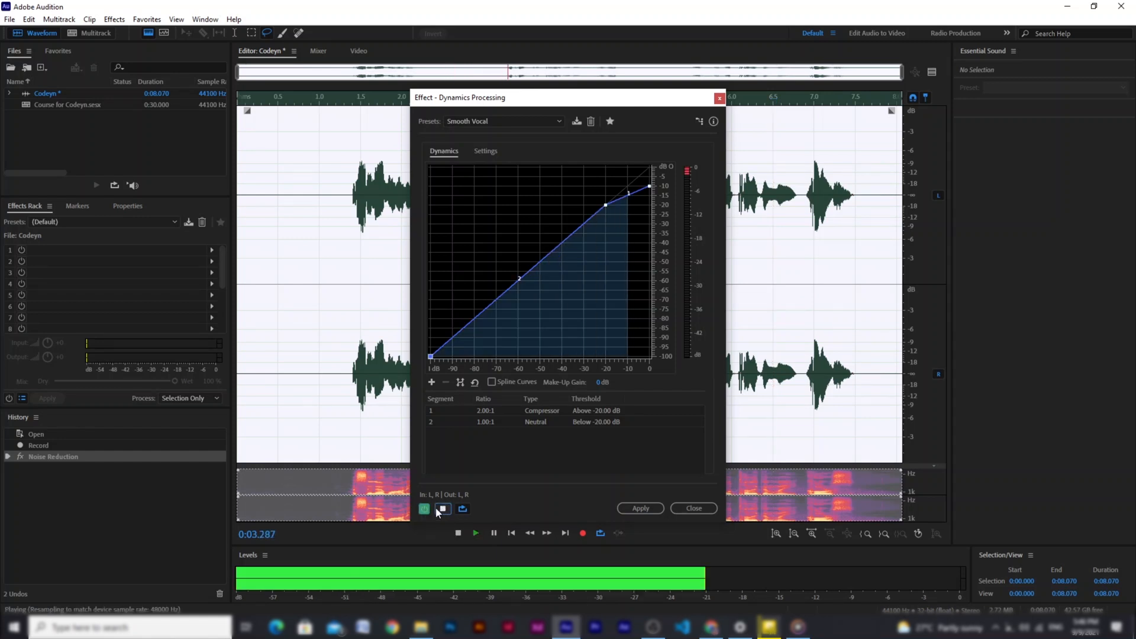
click(445, 511)
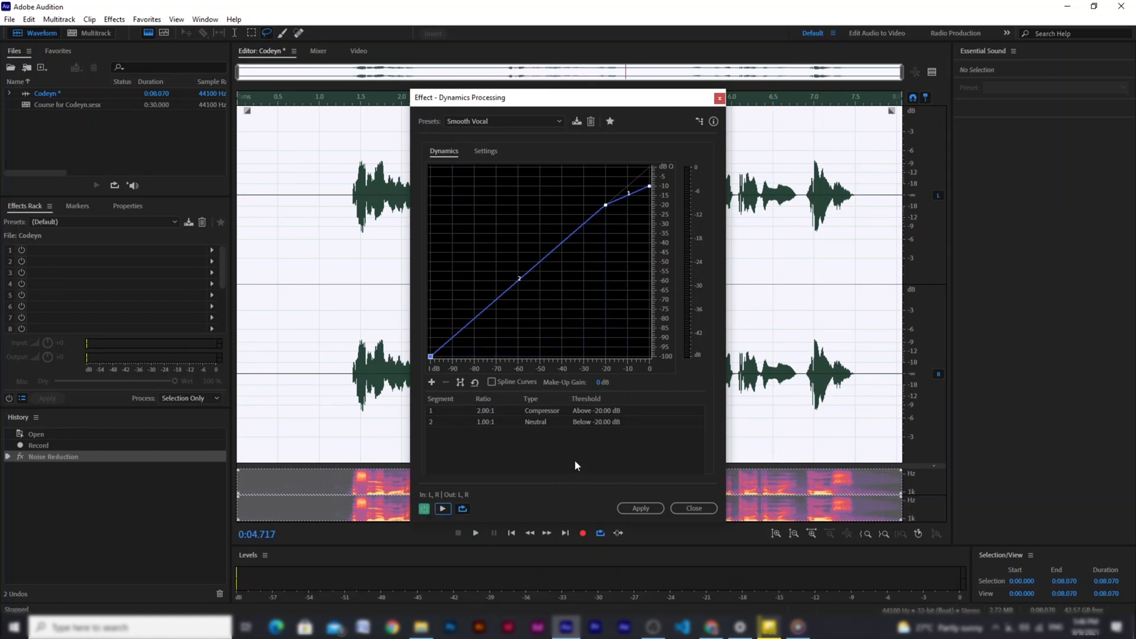
click(650, 508)
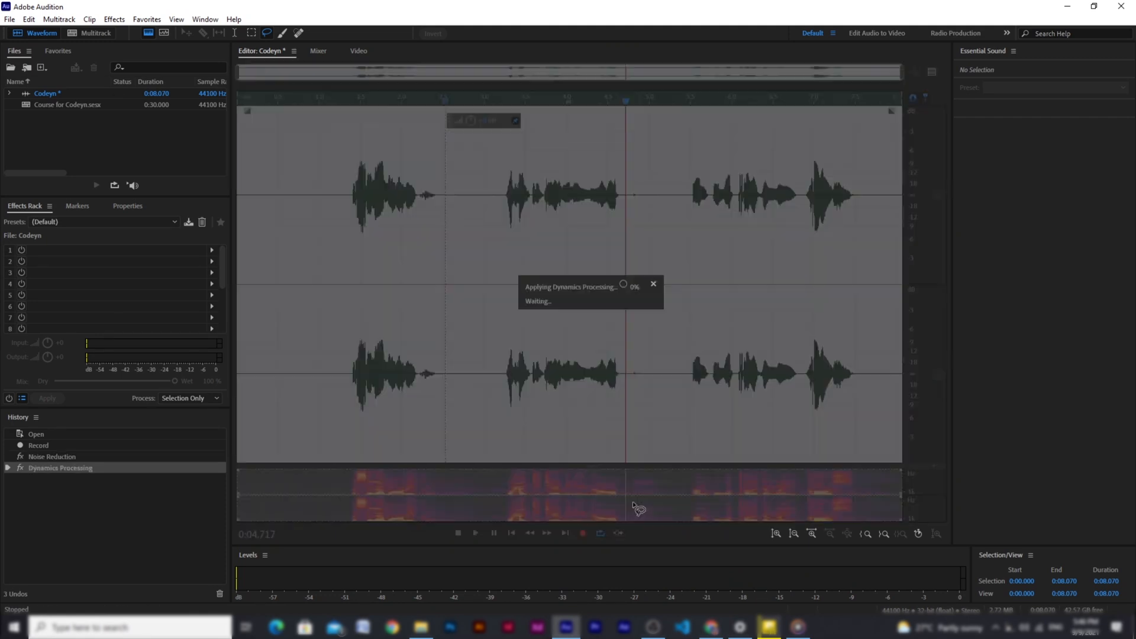
Step: Load the Loudness Maximizer preset in the Parametric Equalizer and preview it on the recording
click(114, 19)
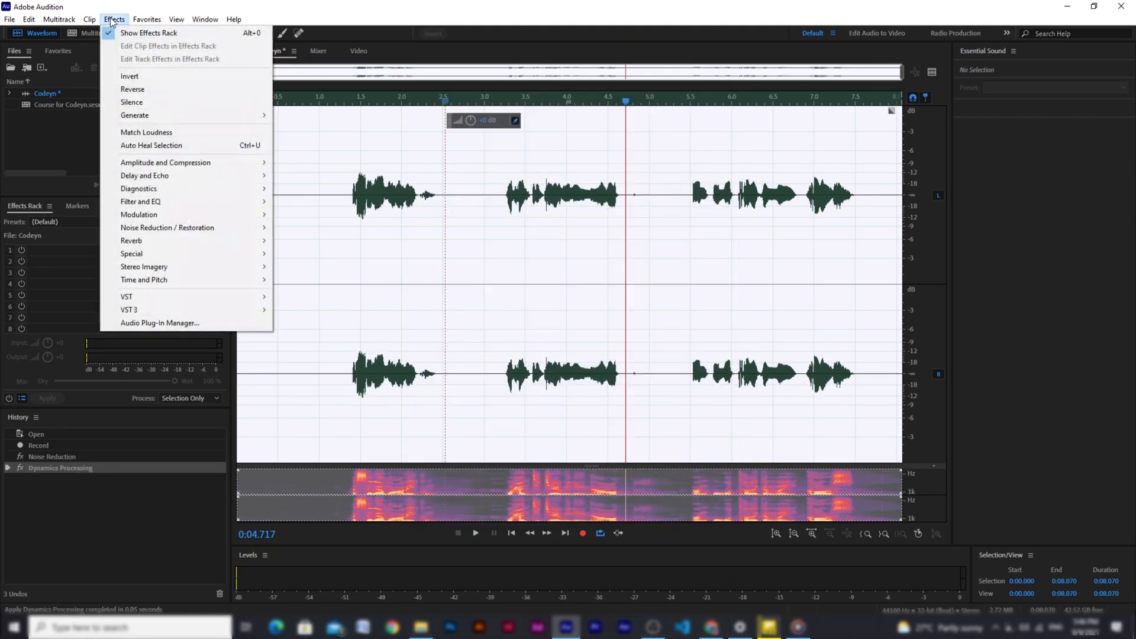
mouse_move(178, 201)
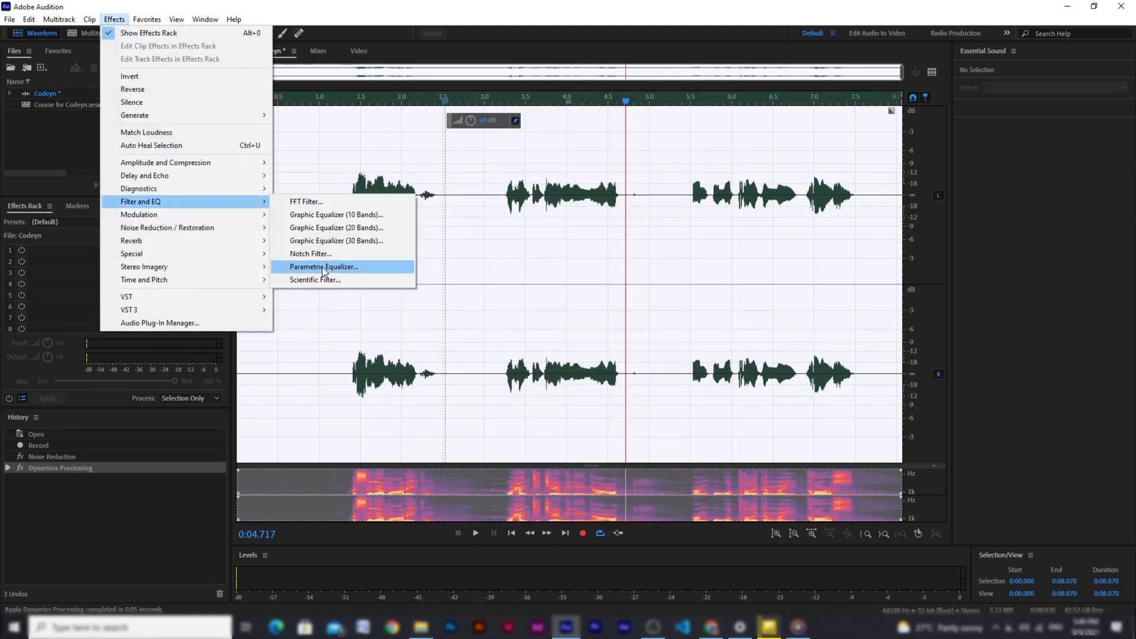
click(359, 267)
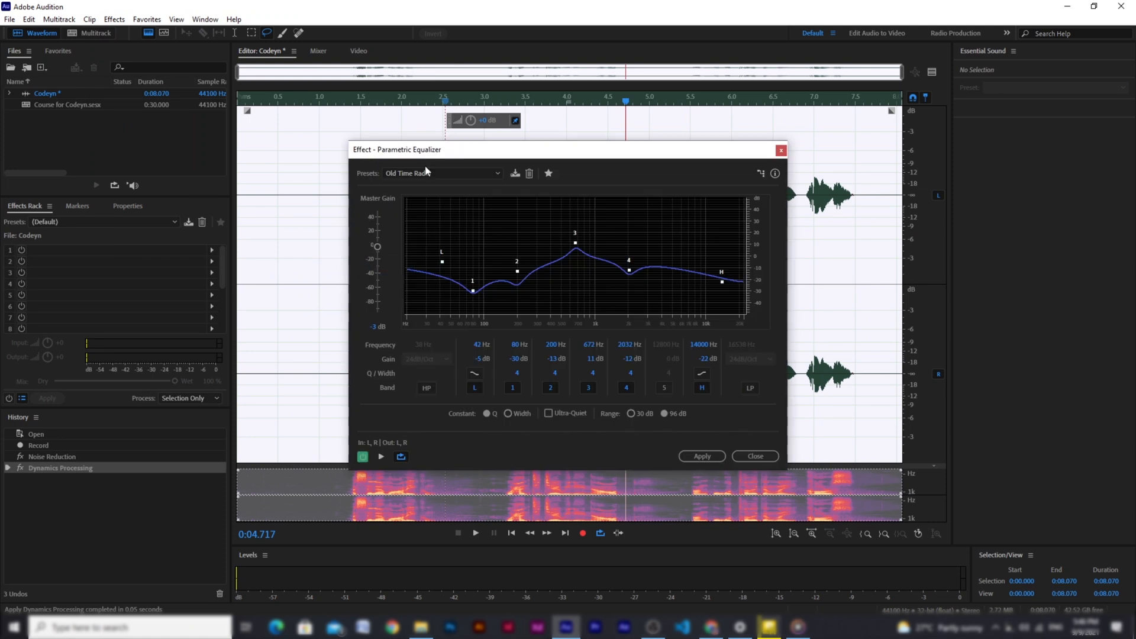
click(425, 172)
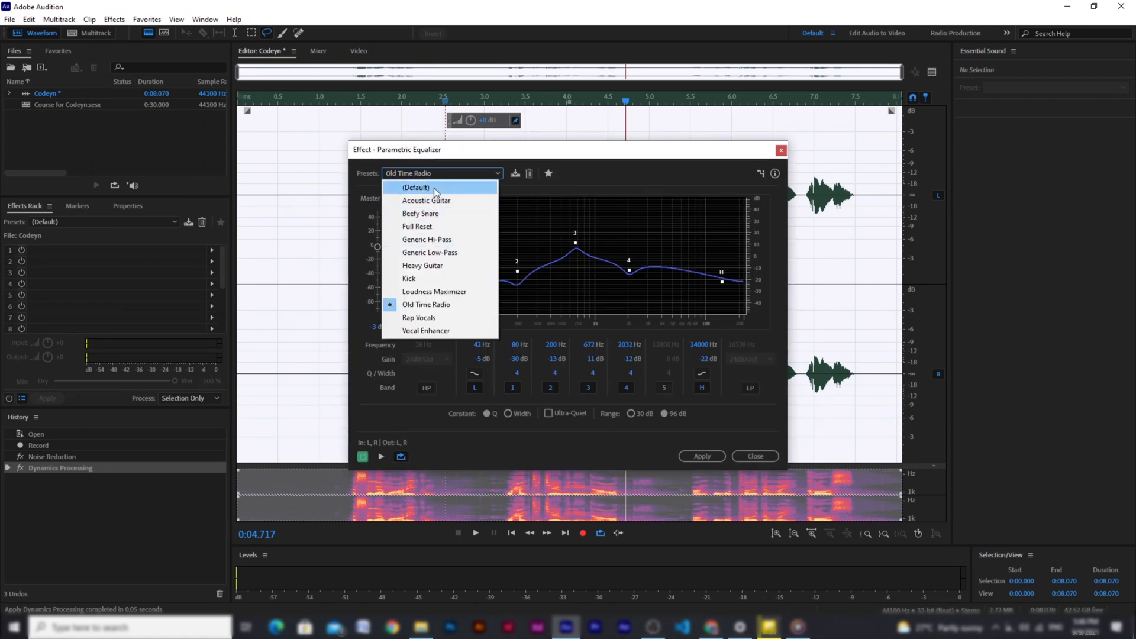
click(457, 294)
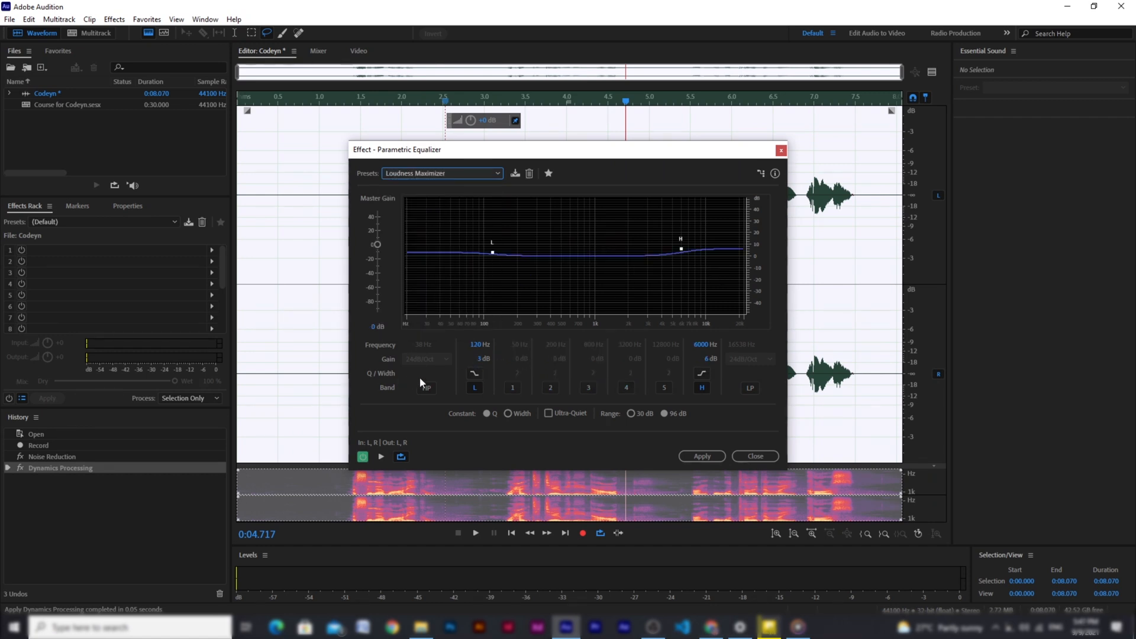
click(382, 457)
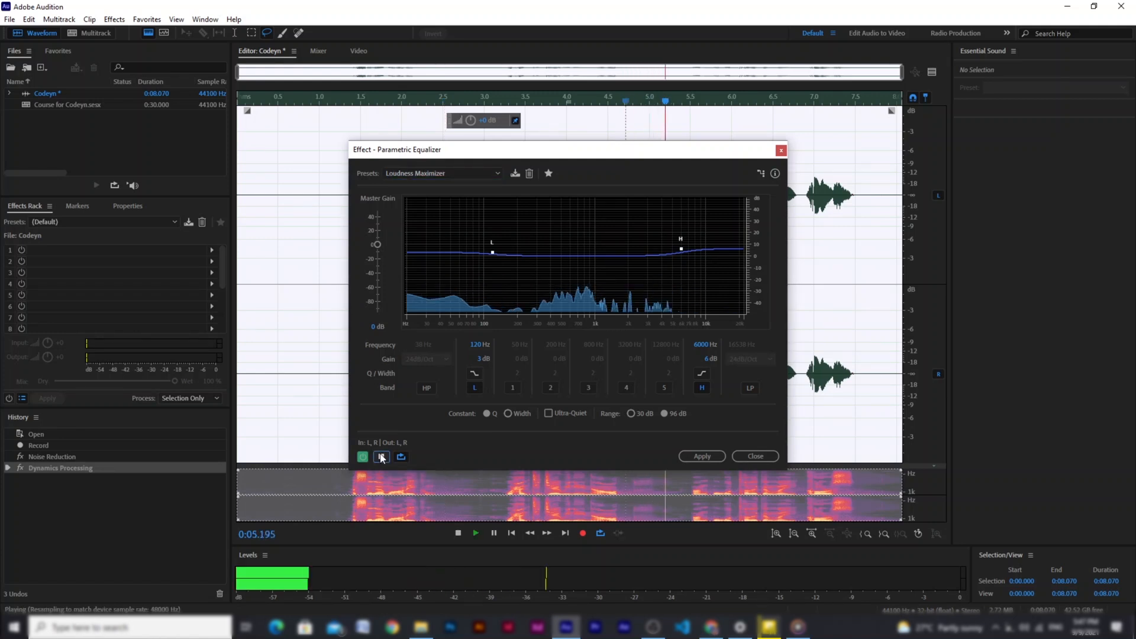
click(382, 457)
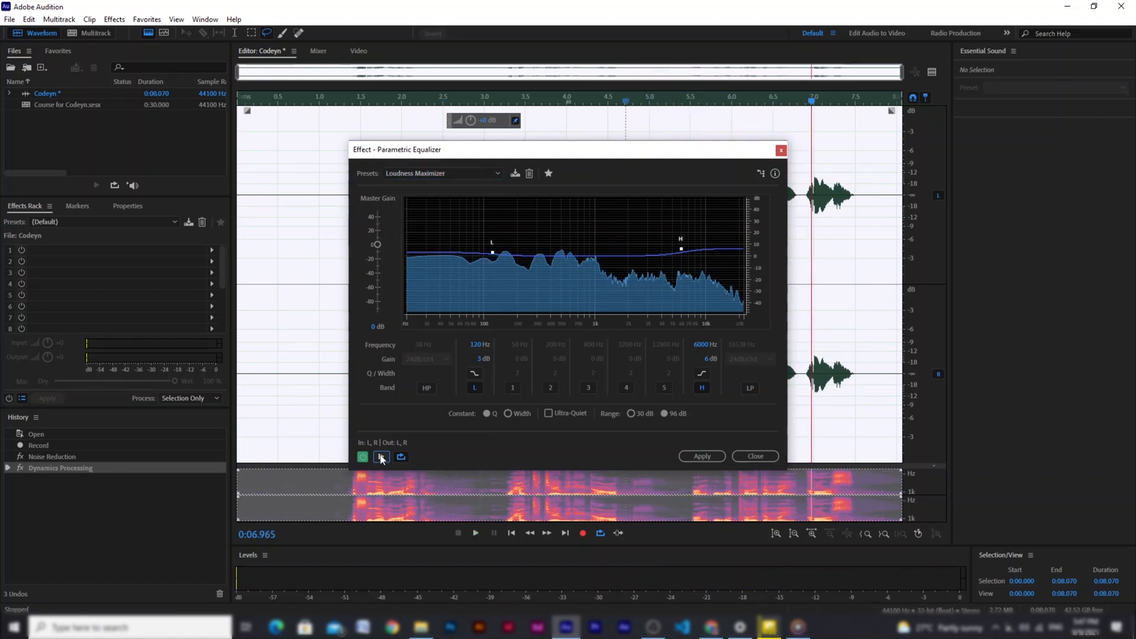
Step: Compare the audio with the equalizer bypassed and enabled, and apply the Loudness Maximizer equalization
click(364, 456)
click(381, 458)
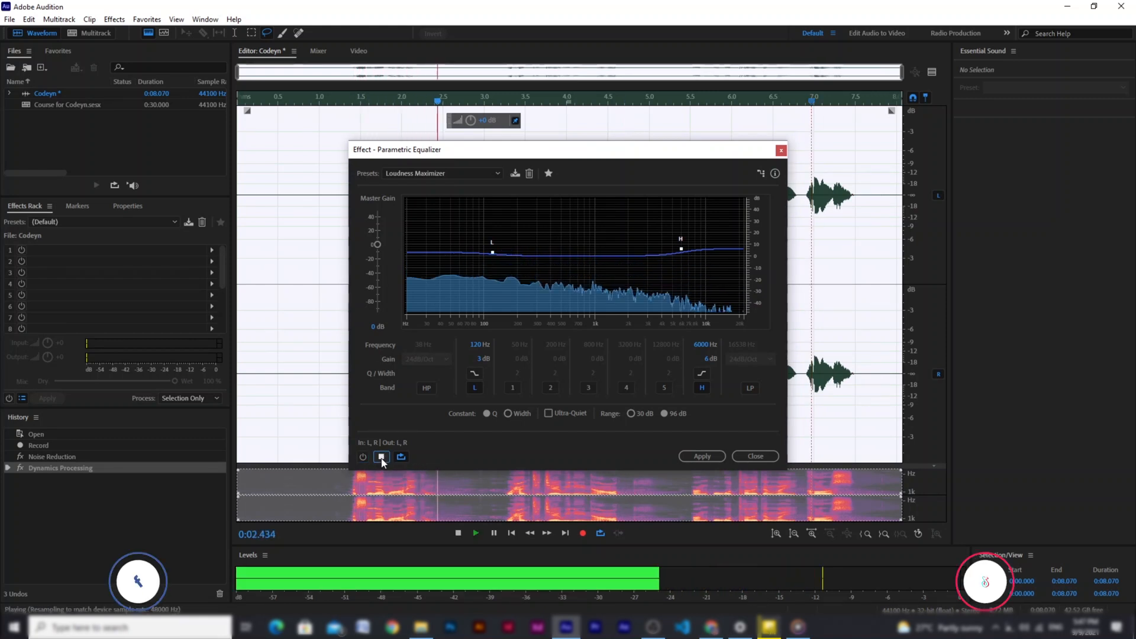
click(381, 457)
click(363, 457)
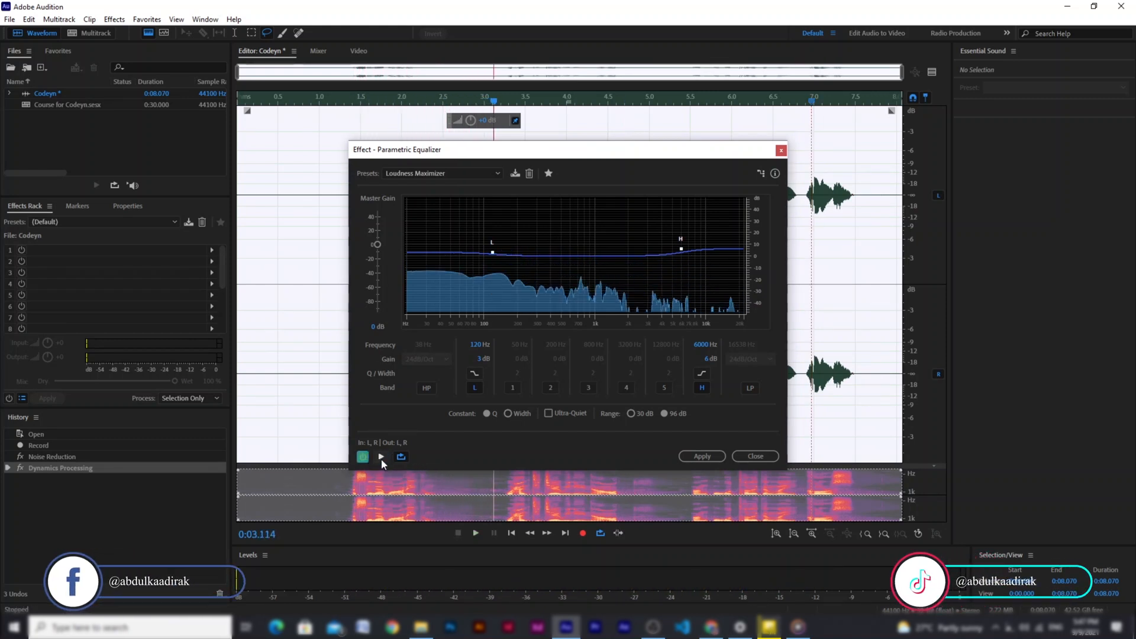
click(382, 457)
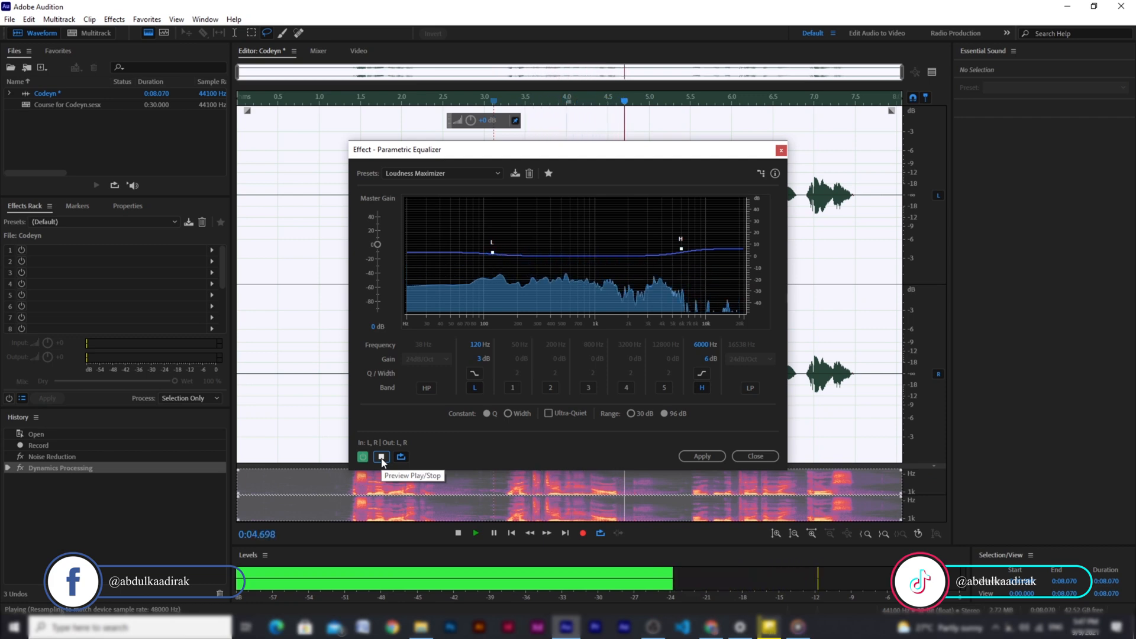
click(381, 456)
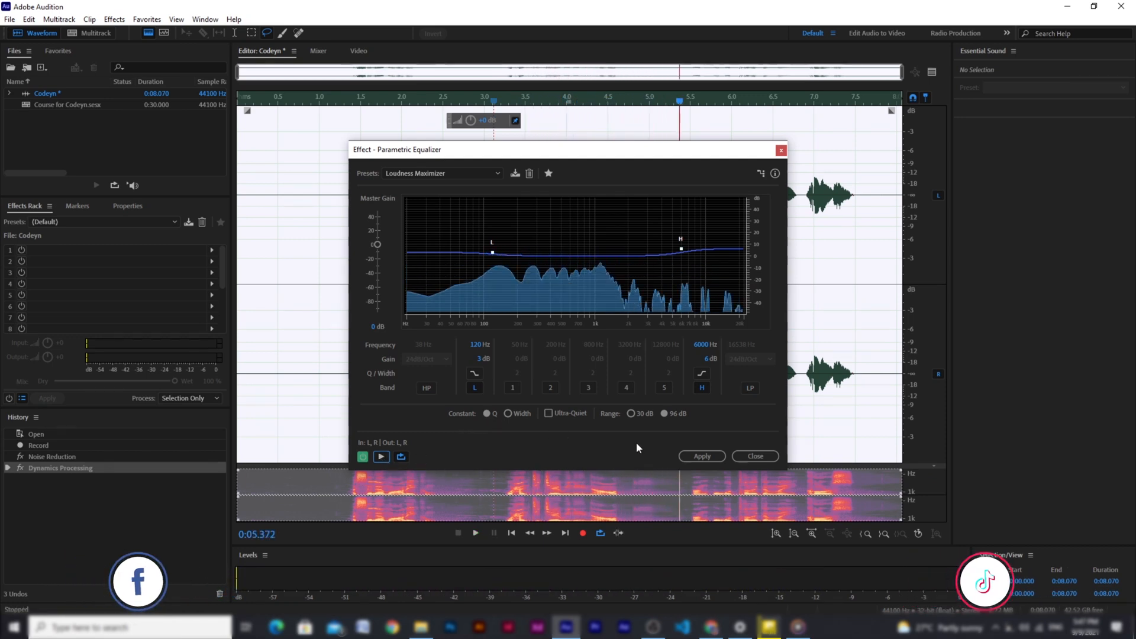
click(702, 456)
Step: Apply the Mastering effect with its default preset to the recording after a short preview
click(114, 19)
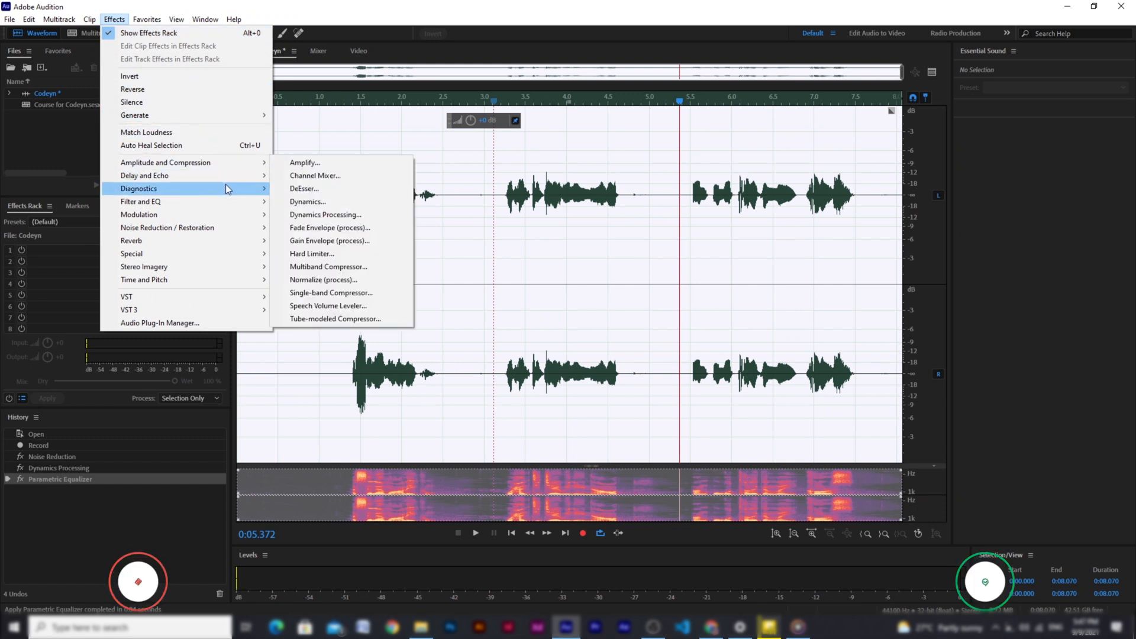
mouse_move(236, 251)
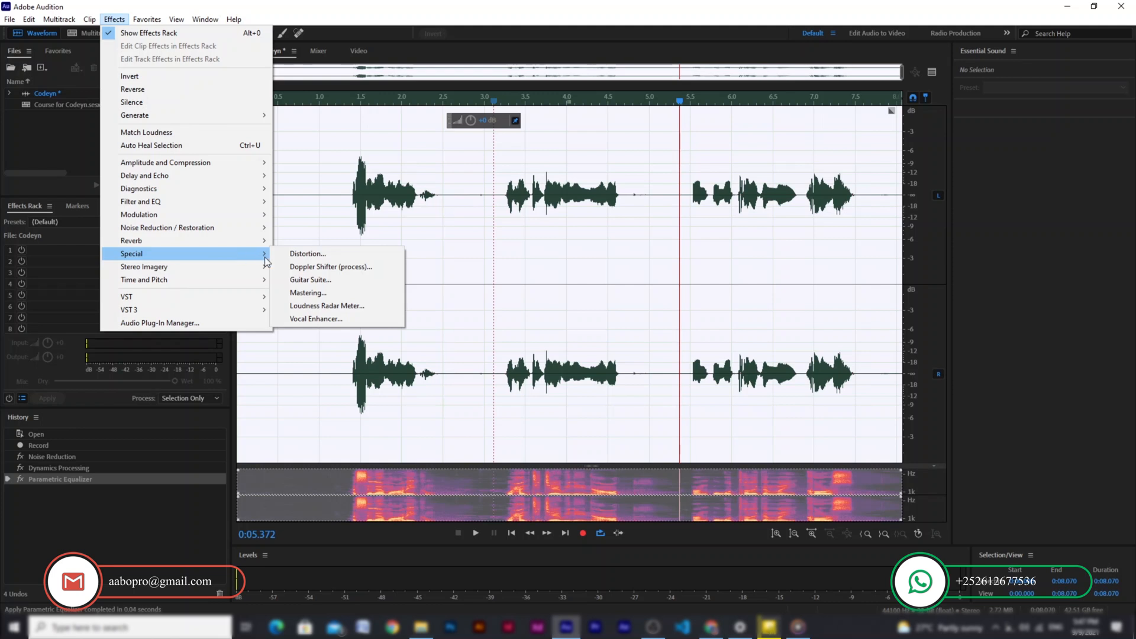
click(311, 294)
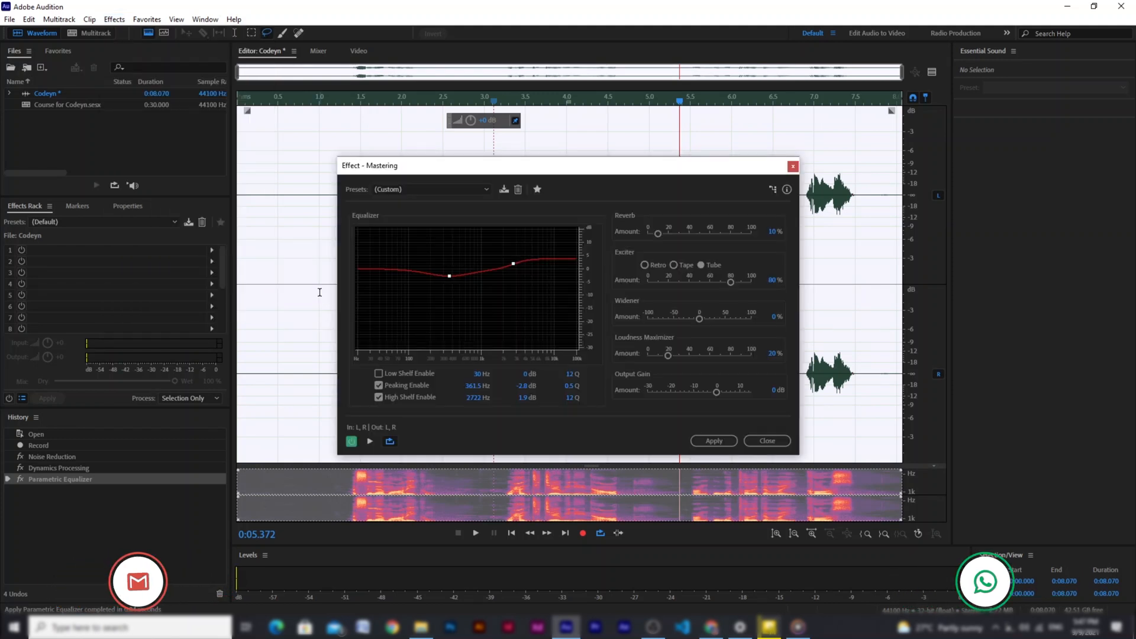
click(447, 188)
click(431, 201)
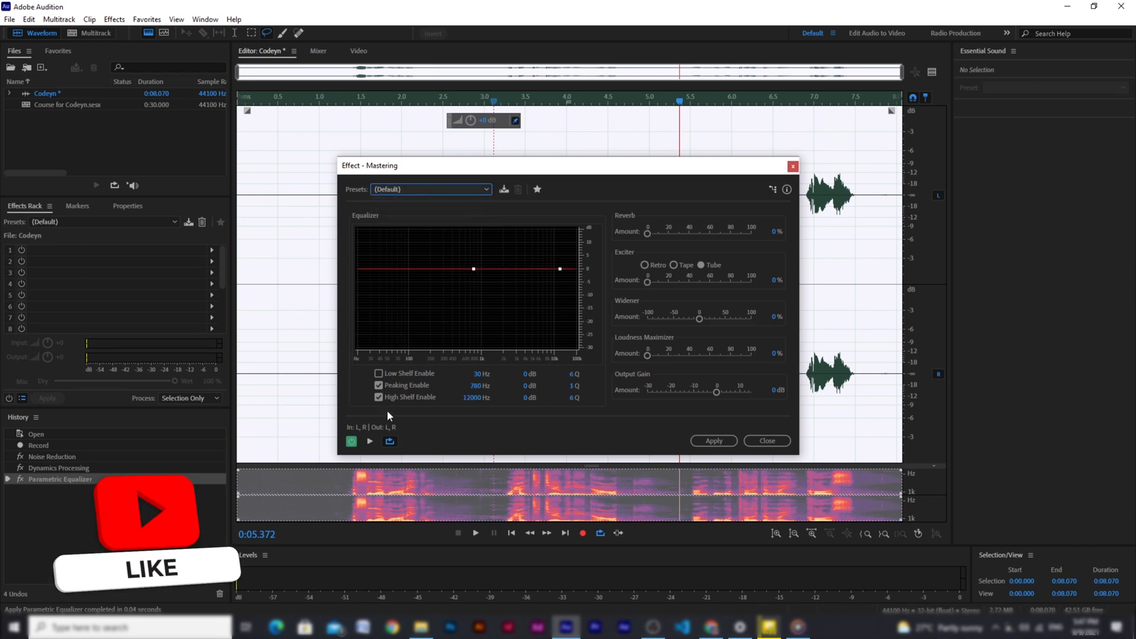
click(370, 440)
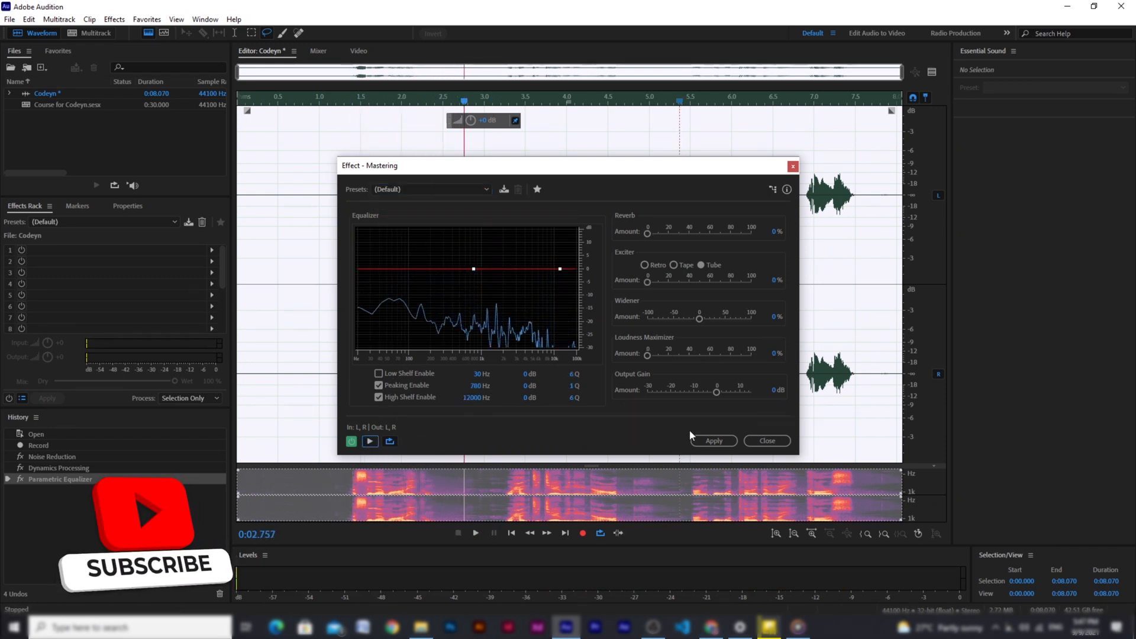
click(710, 441)
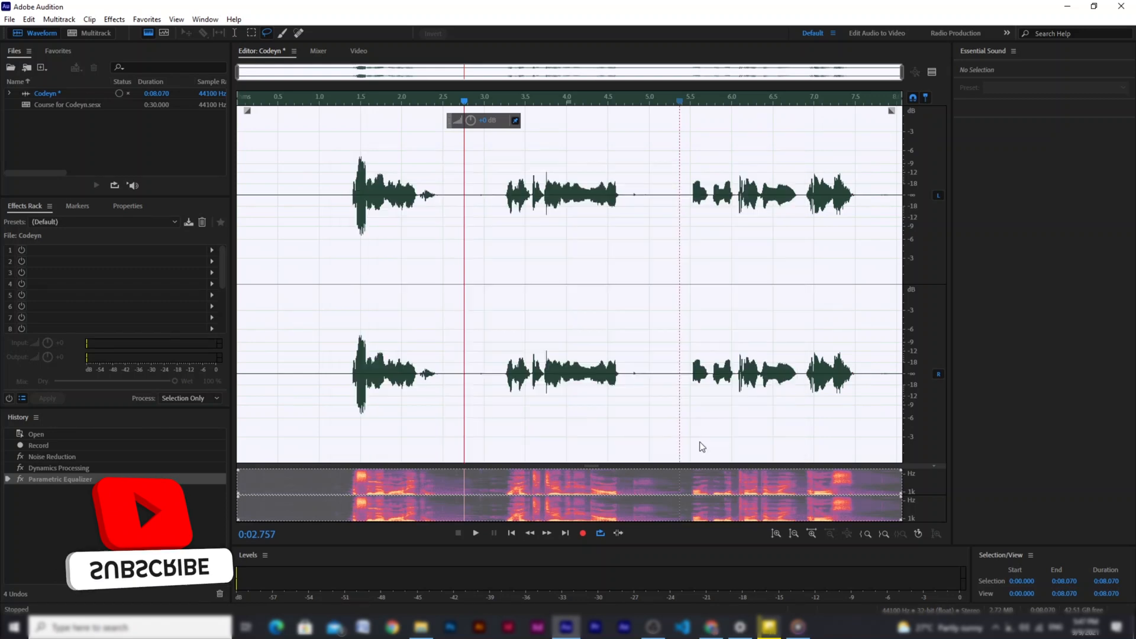
Step: Normalize the recording to 90.9% with all channels equal, and play back the audio
click(114, 19)
mouse_move(216, 190)
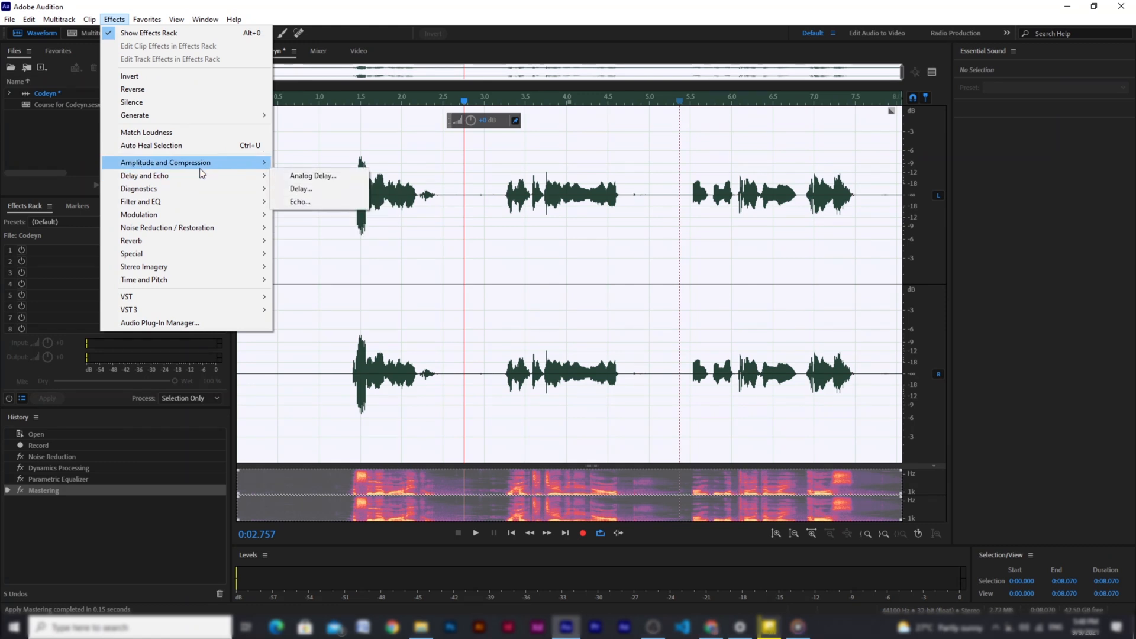
mouse_move(200, 168)
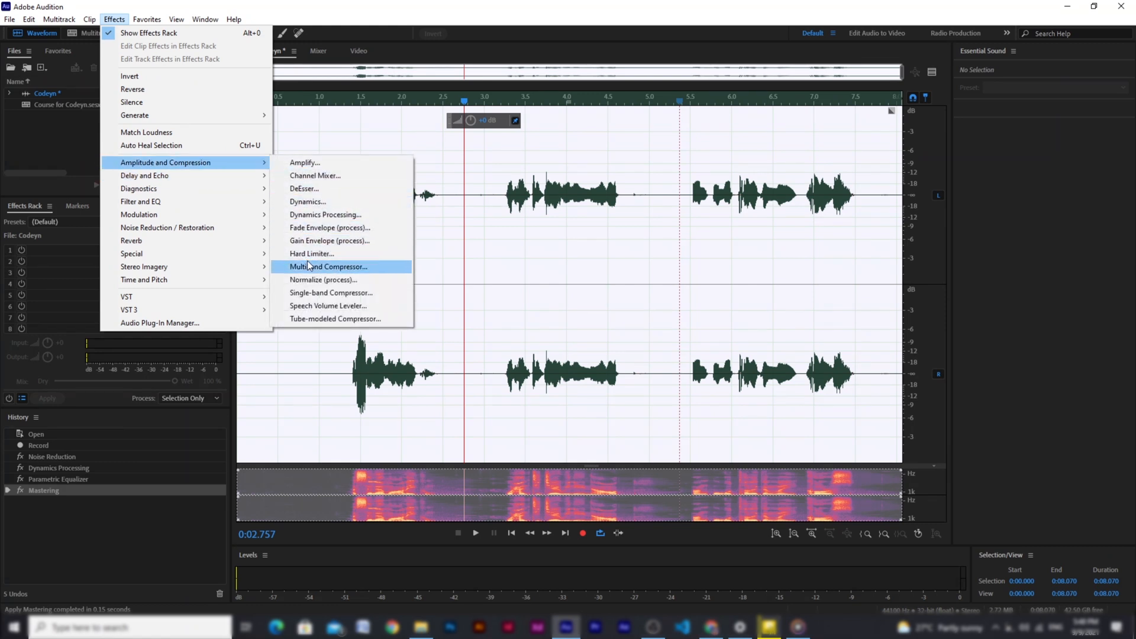
click(313, 279)
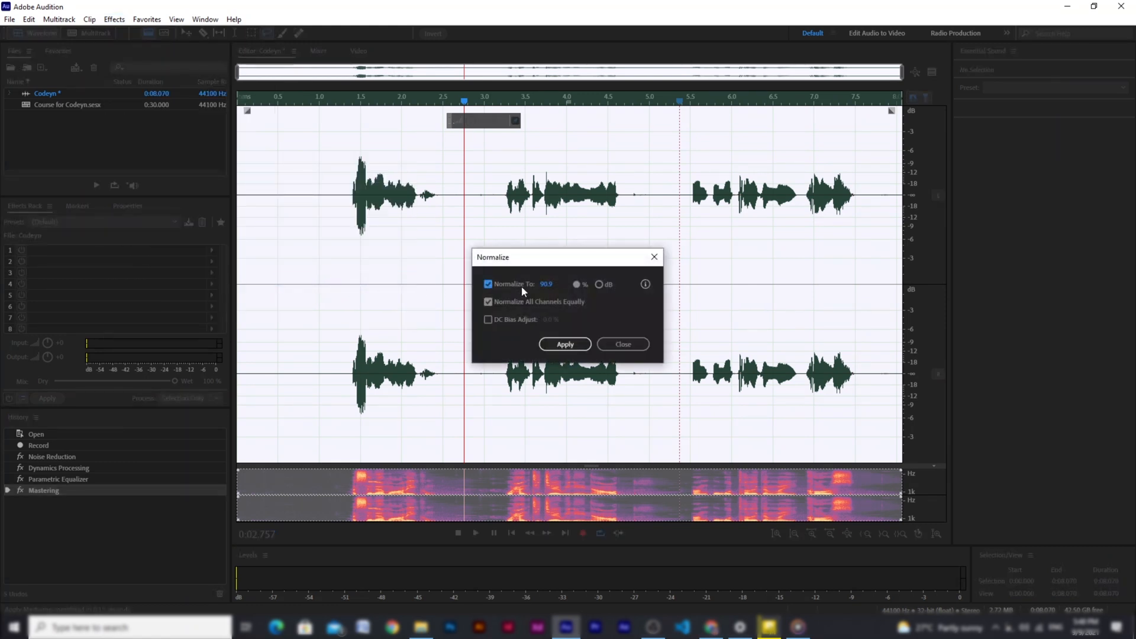
click(563, 344)
key(space)
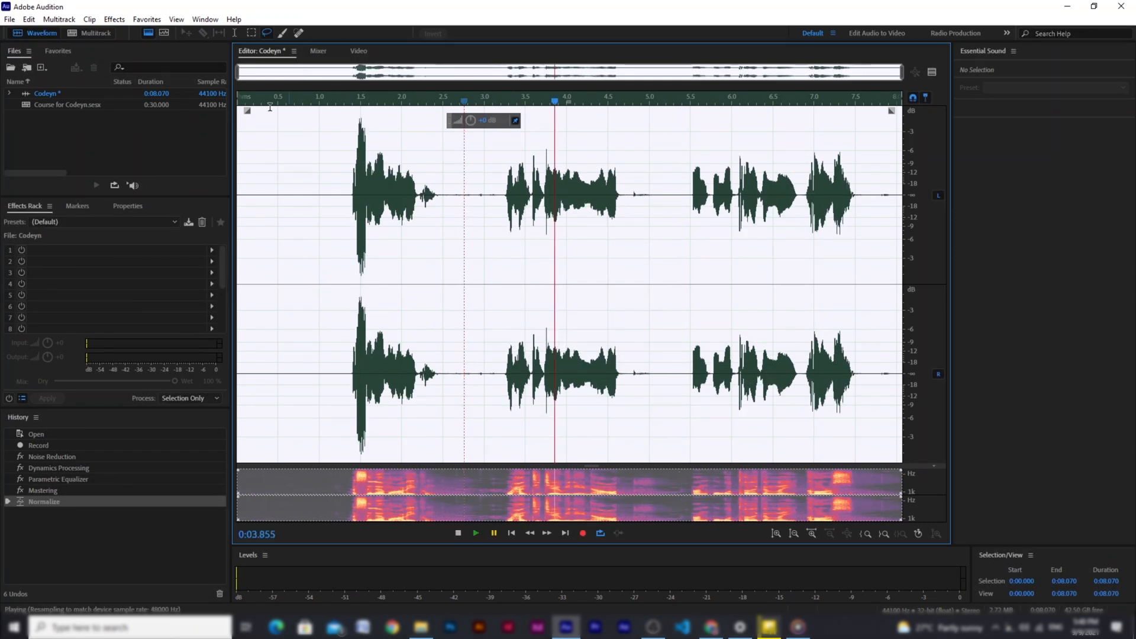
Step: Preview the Hard Limiter with the Light preset on the recording and apply it
click(114, 18)
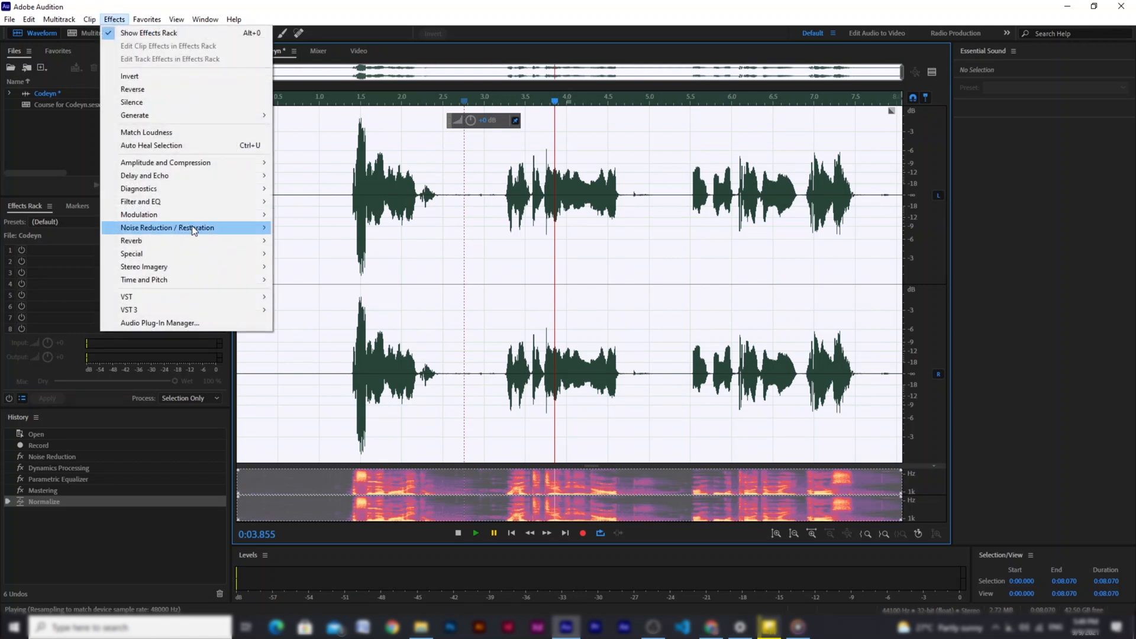
mouse_move(214, 218)
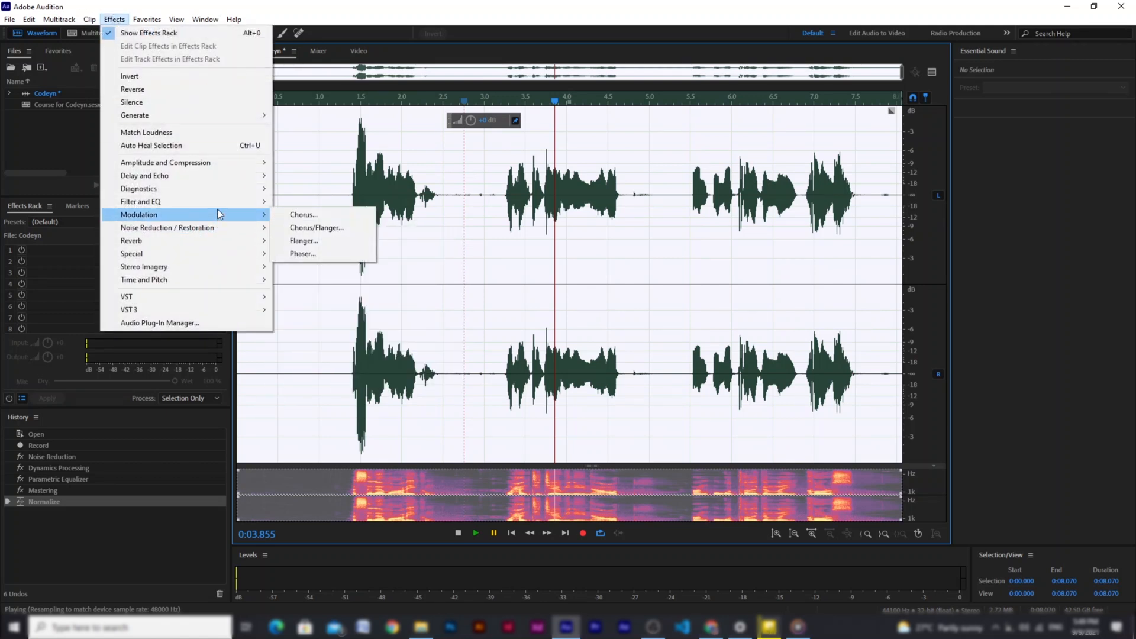
mouse_move(232, 171)
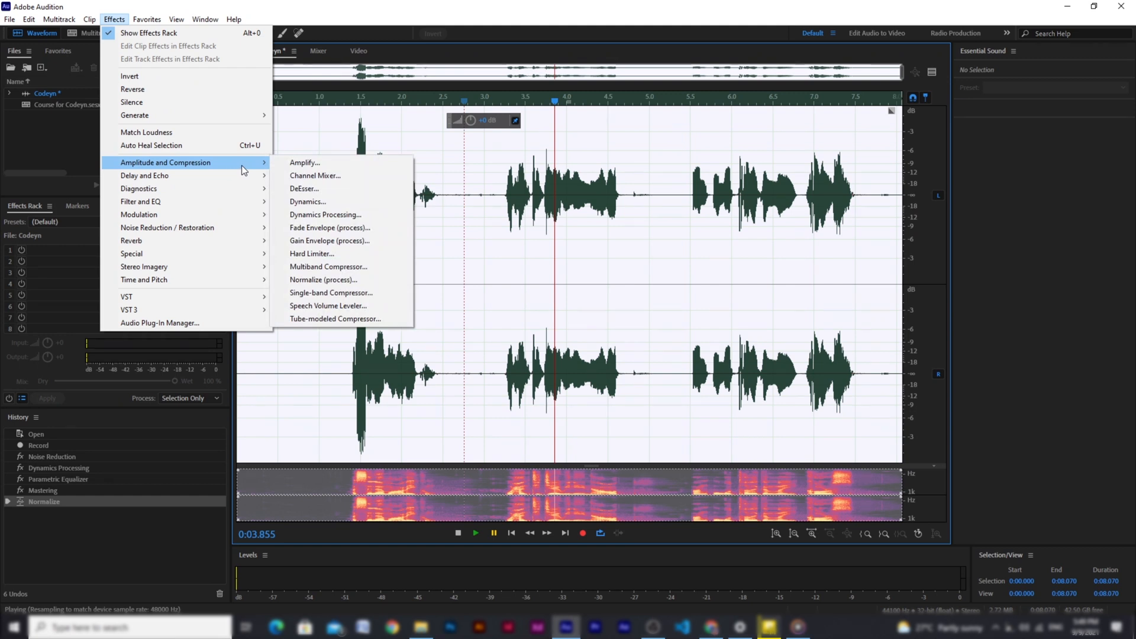
click(312, 253)
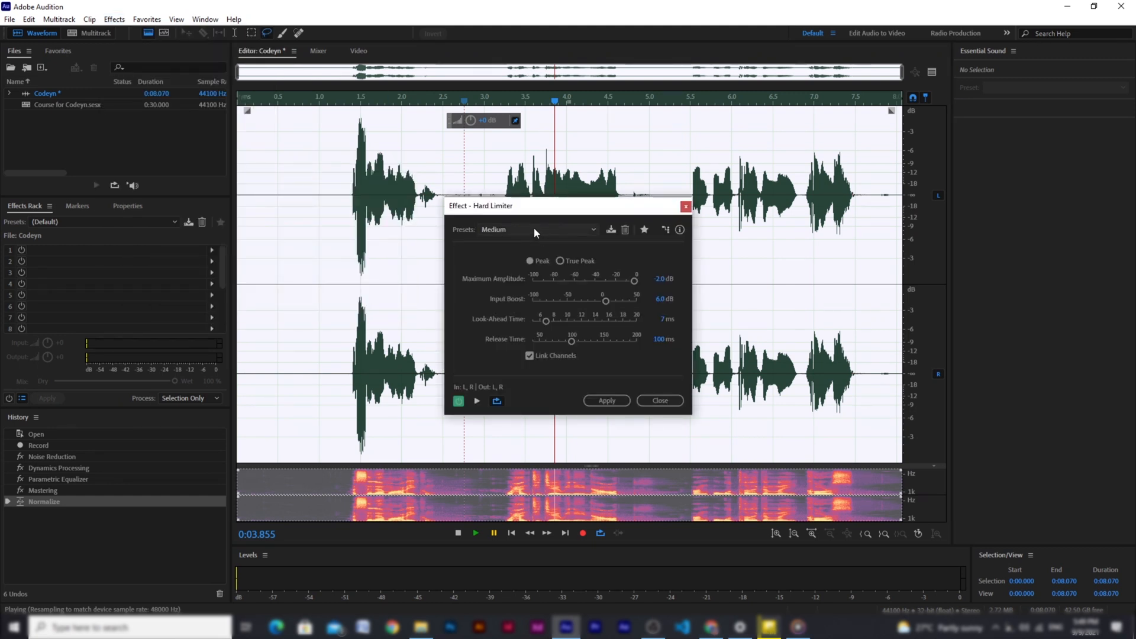
click(537, 232)
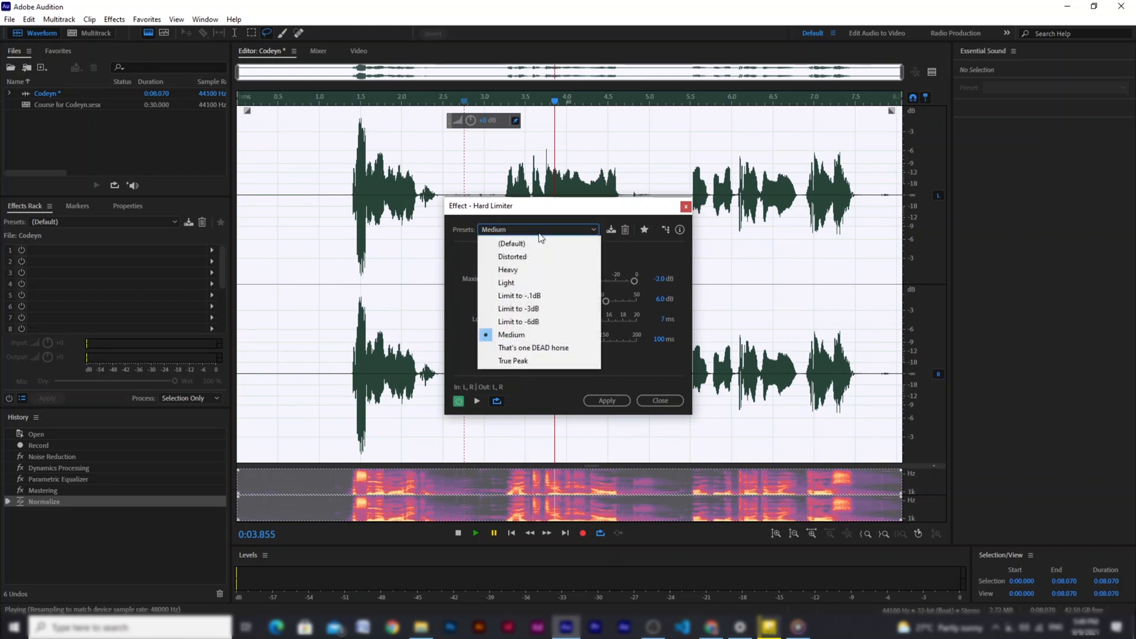
click(530, 282)
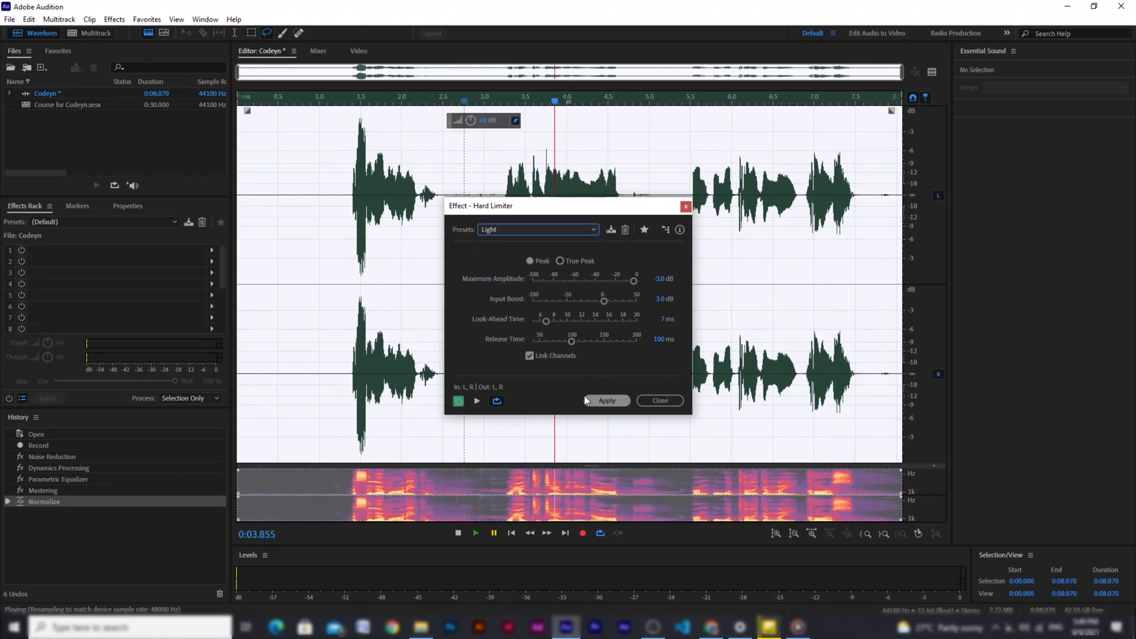
click(477, 401)
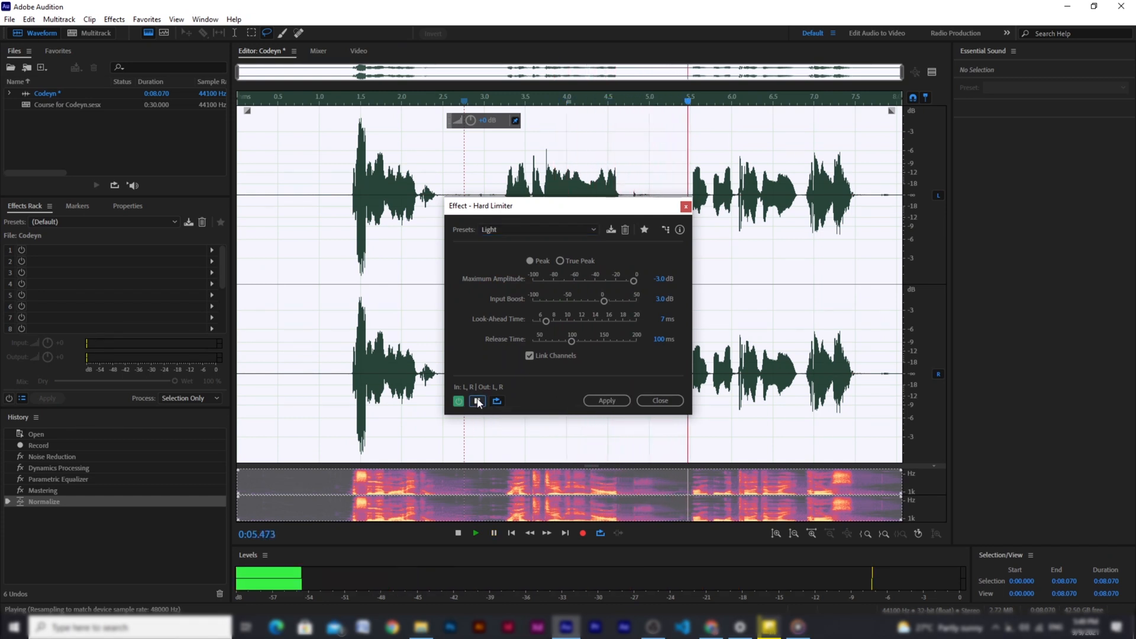
click(478, 402)
click(610, 400)
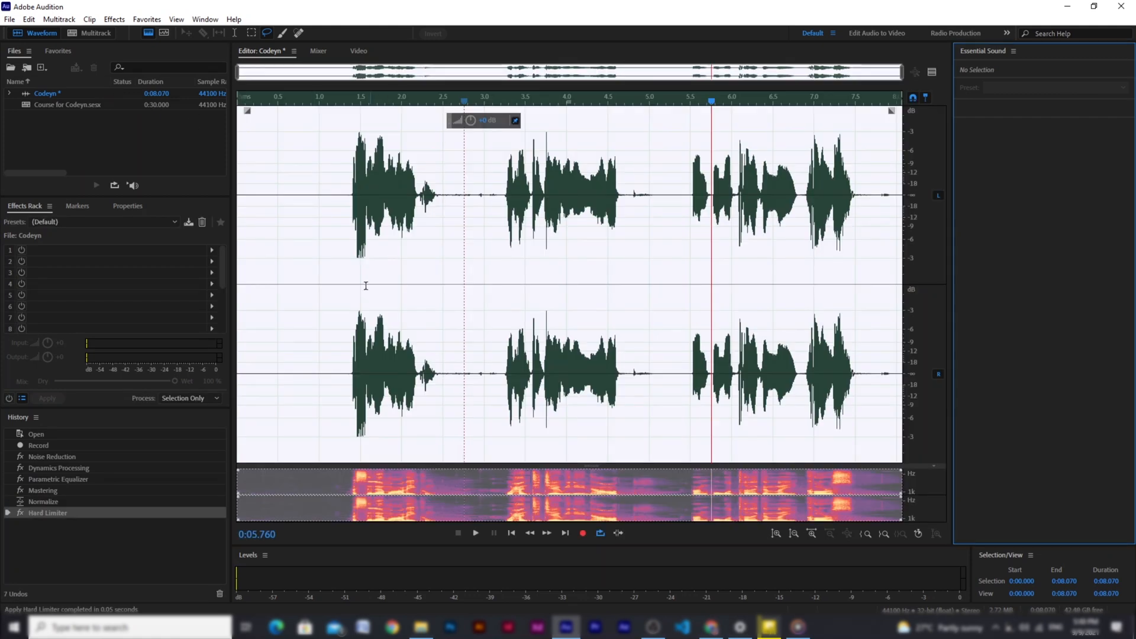
Step: Delete the silence from the start to about 1.37 s, plus the pause from about 1.13 to 1.67 s in the shortened audio
click(349, 201)
drag(349, 201, 69, 232)
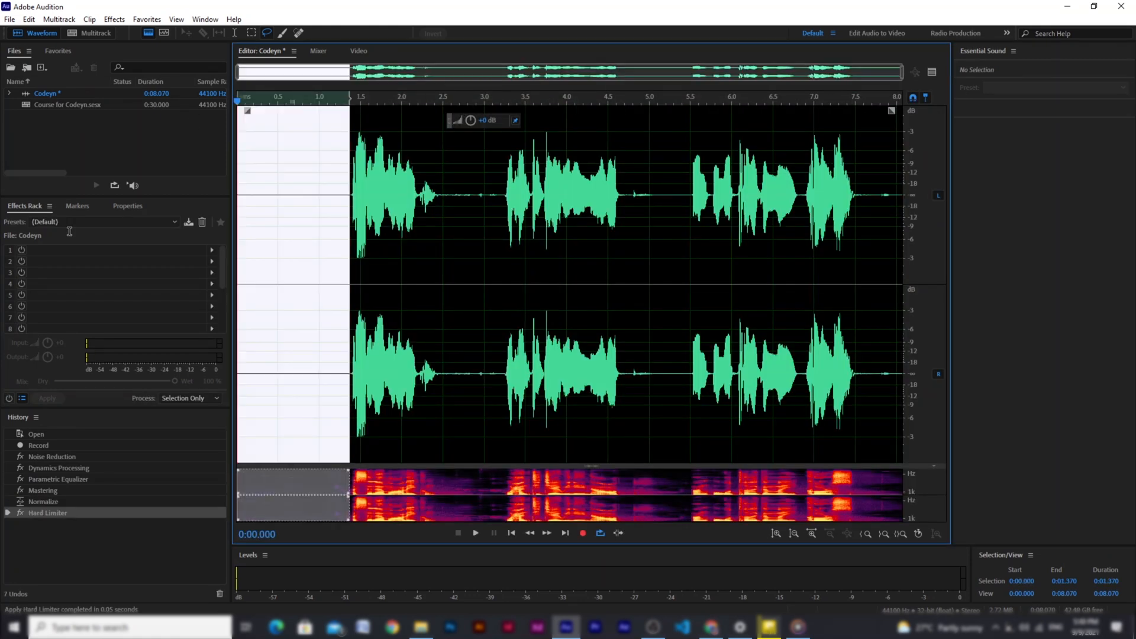
key(Delete)
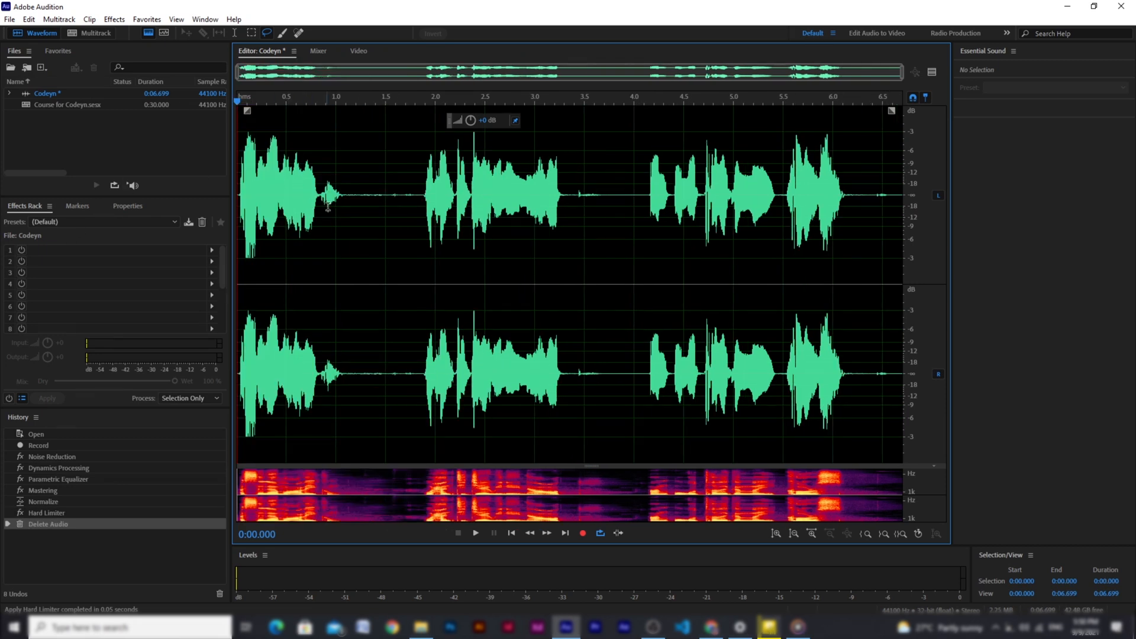
drag(349, 200, 399, 228)
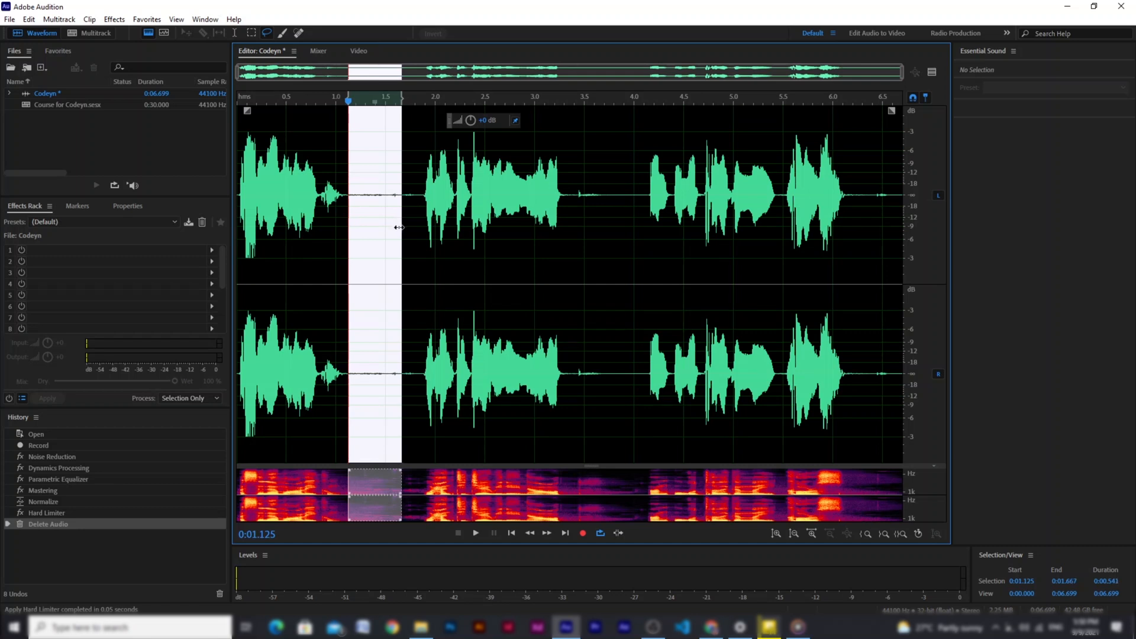
key(Delete)
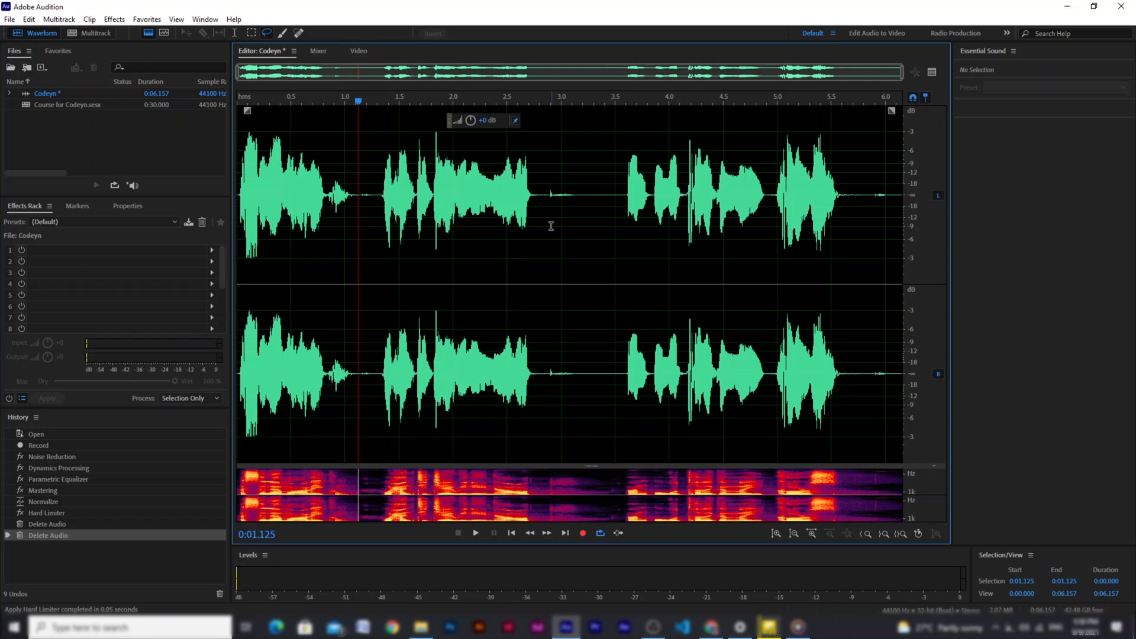
Step: Delete the faint noise from about 2.91 to 3.16 s and the silent tail from about 5.38 s to the end
drag(551, 226, 582, 239)
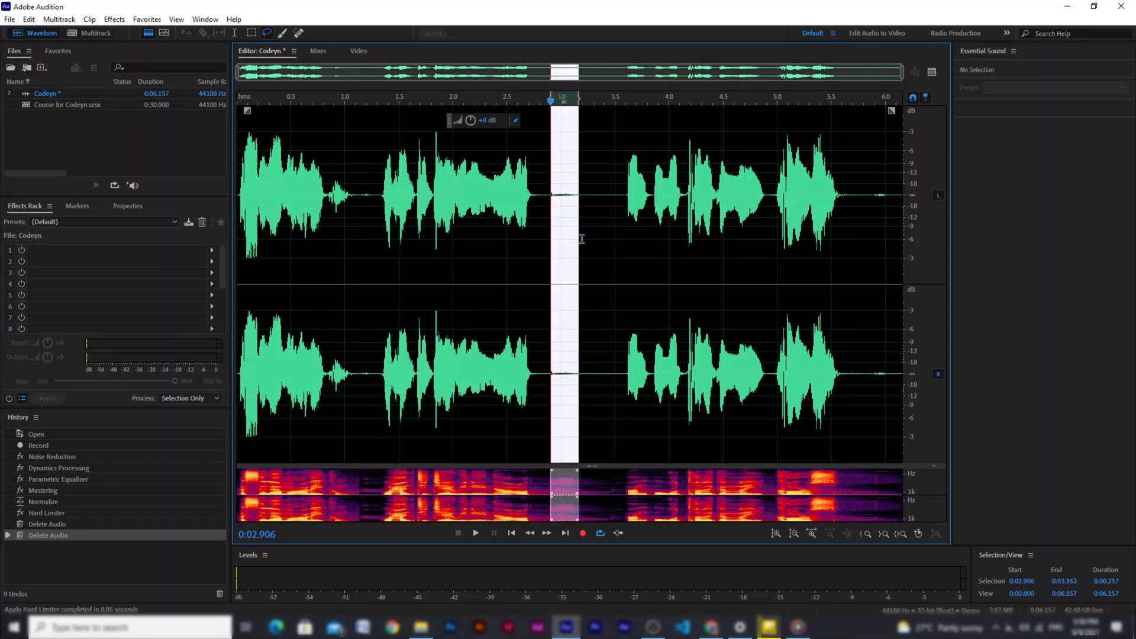
key(Delete)
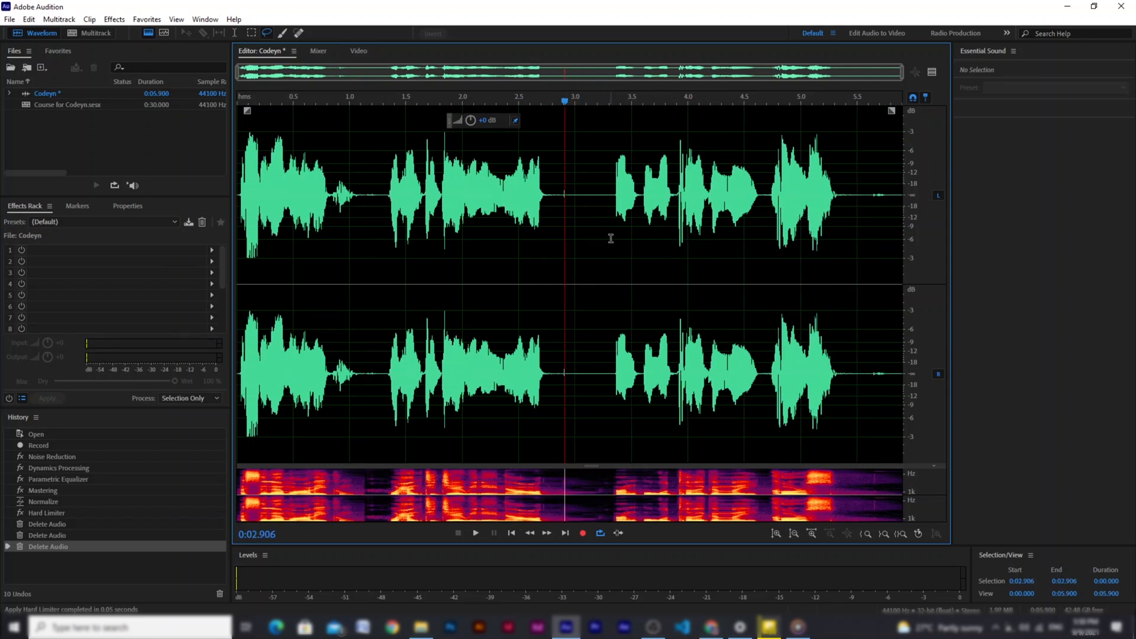
drag(843, 206, 905, 207)
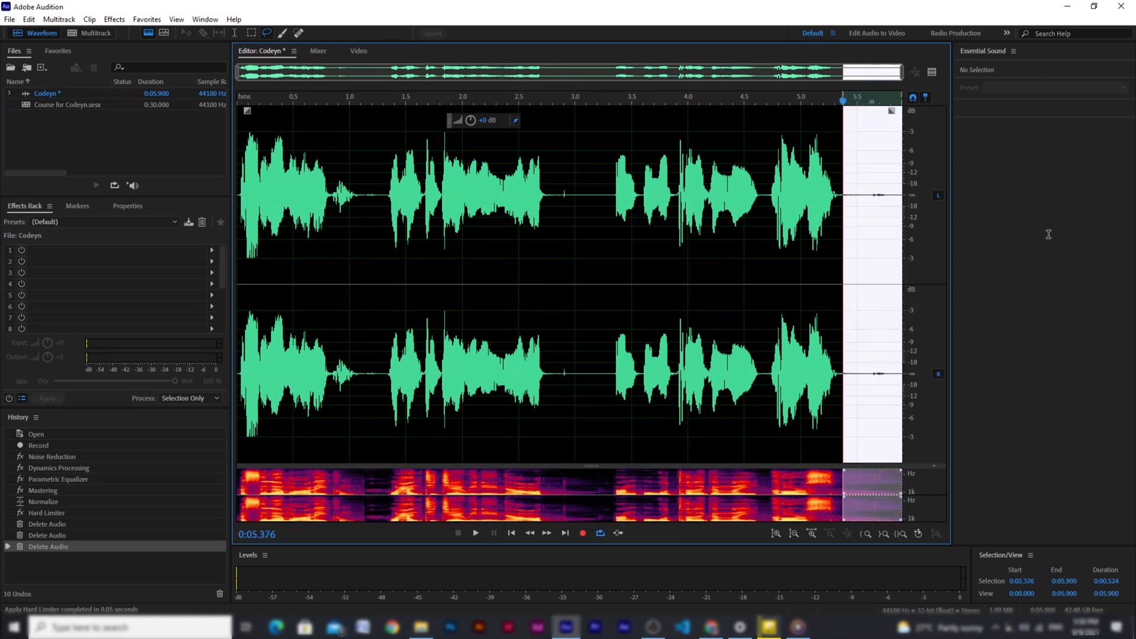
key(Delete)
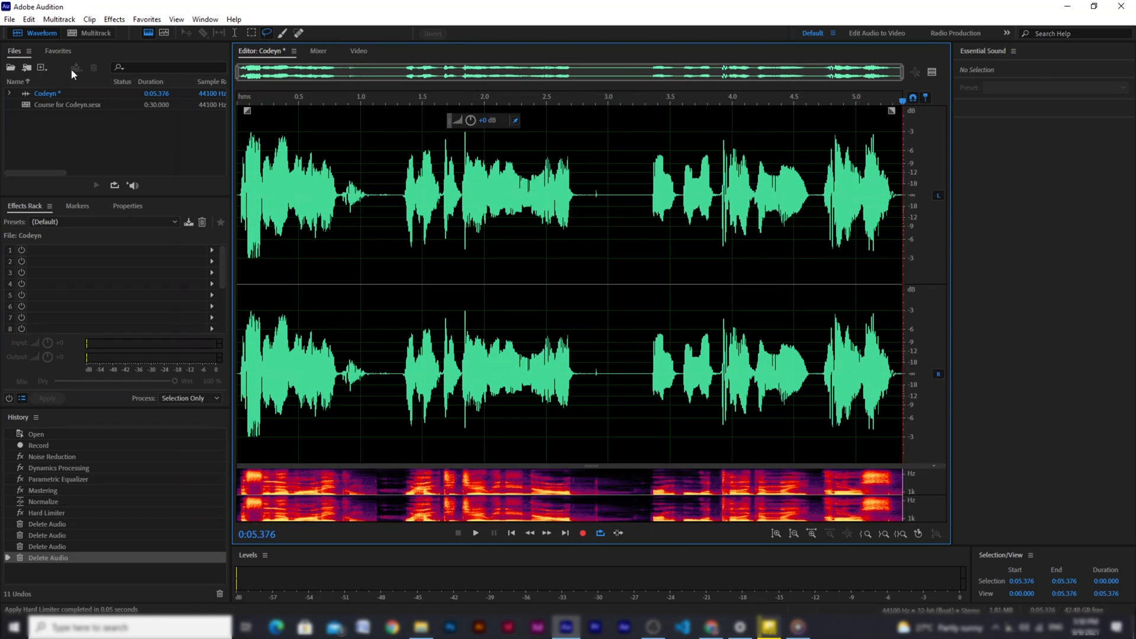
Step: Place the cleaned Codeyn recording on Track 1 at the start of the multitrack session
click(96, 33)
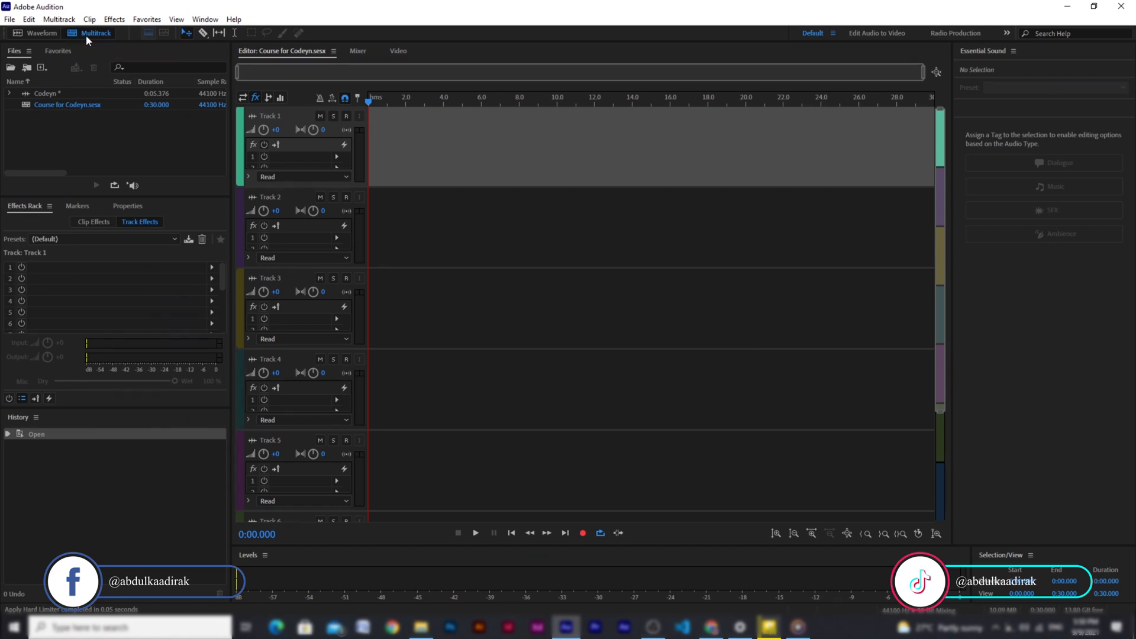
drag(45, 95, 401, 170)
drag(363, 170, 362, 170)
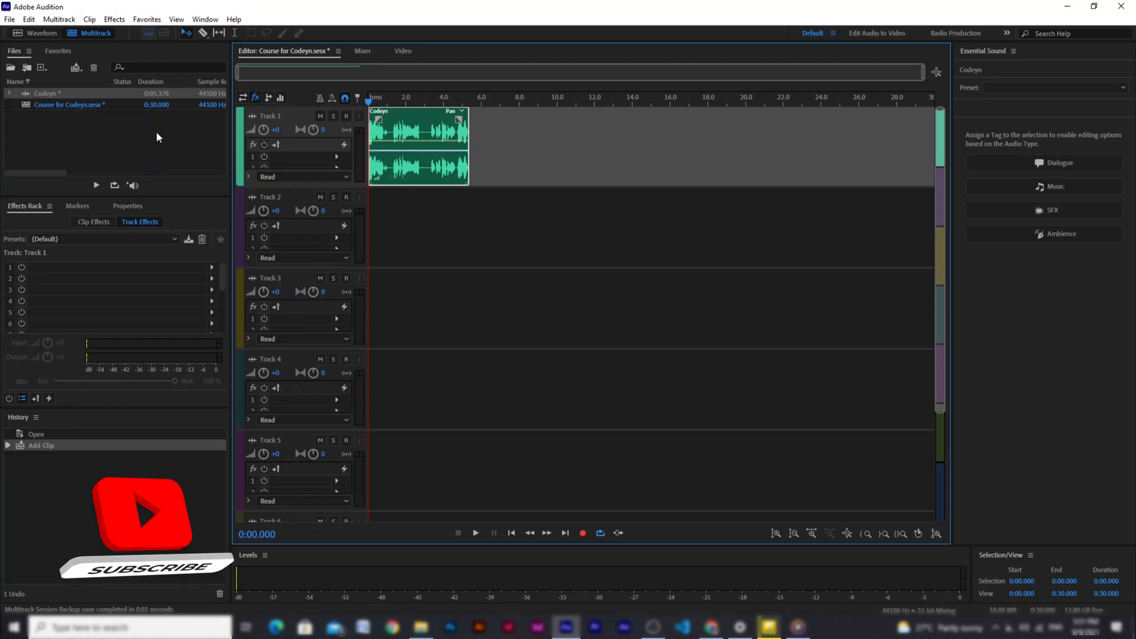
Step: Import the background music MP3 and place it at the start of Track 2
right_click(87, 150)
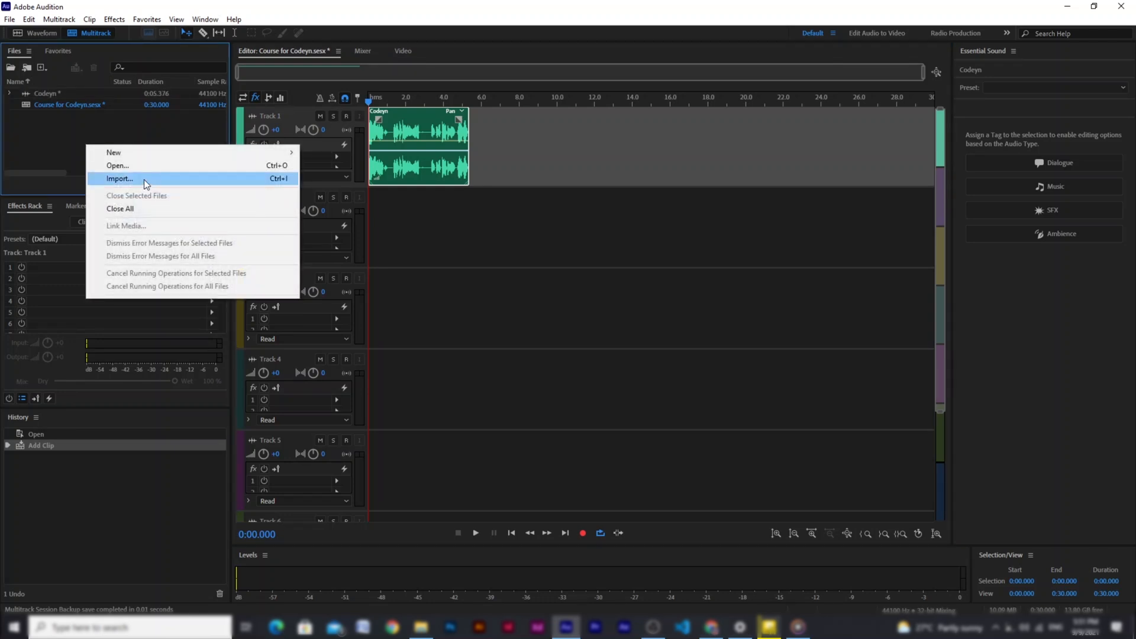
click(56, 182)
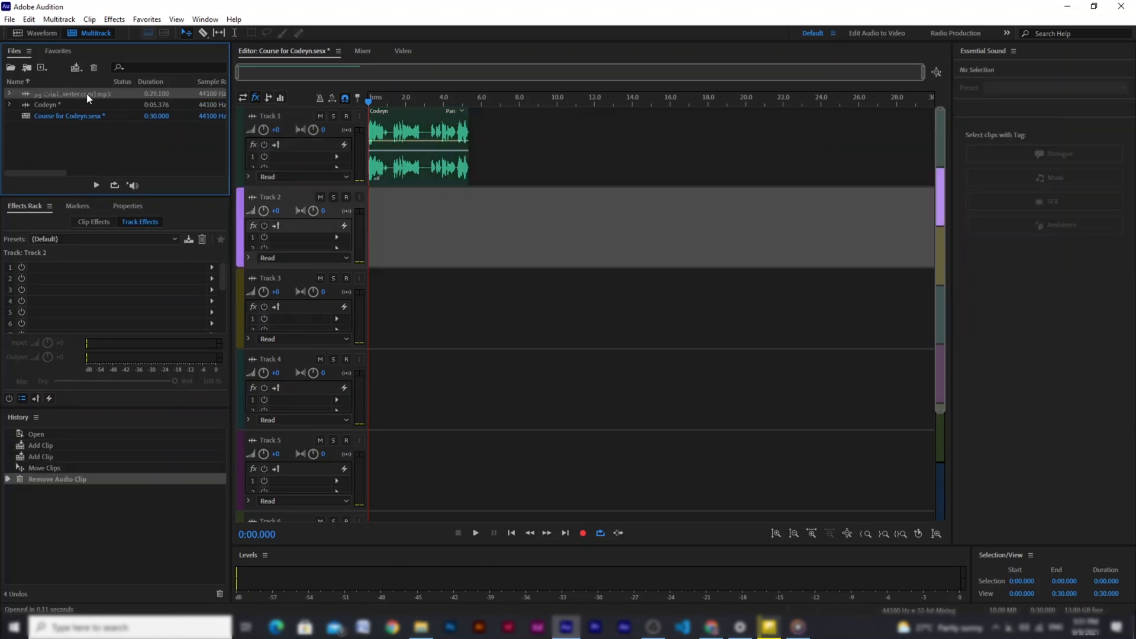
drag(87, 93, 355, 229)
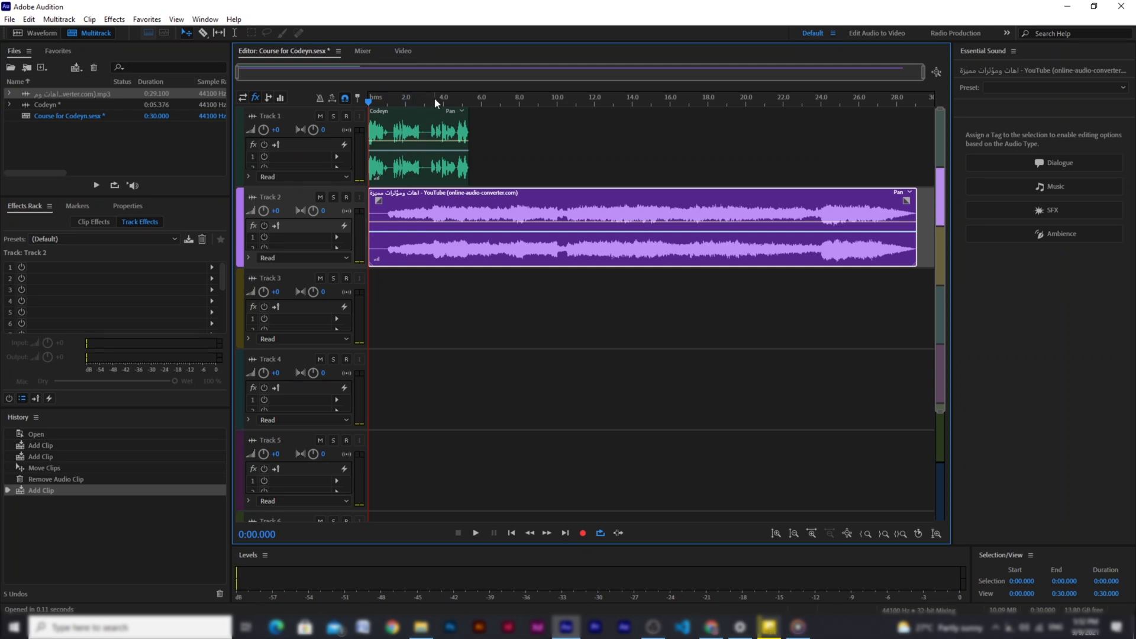
Step: Shift the voice clip to about 1 s, and trim the music's quiet first second before moving the music to the session start
click(413, 126)
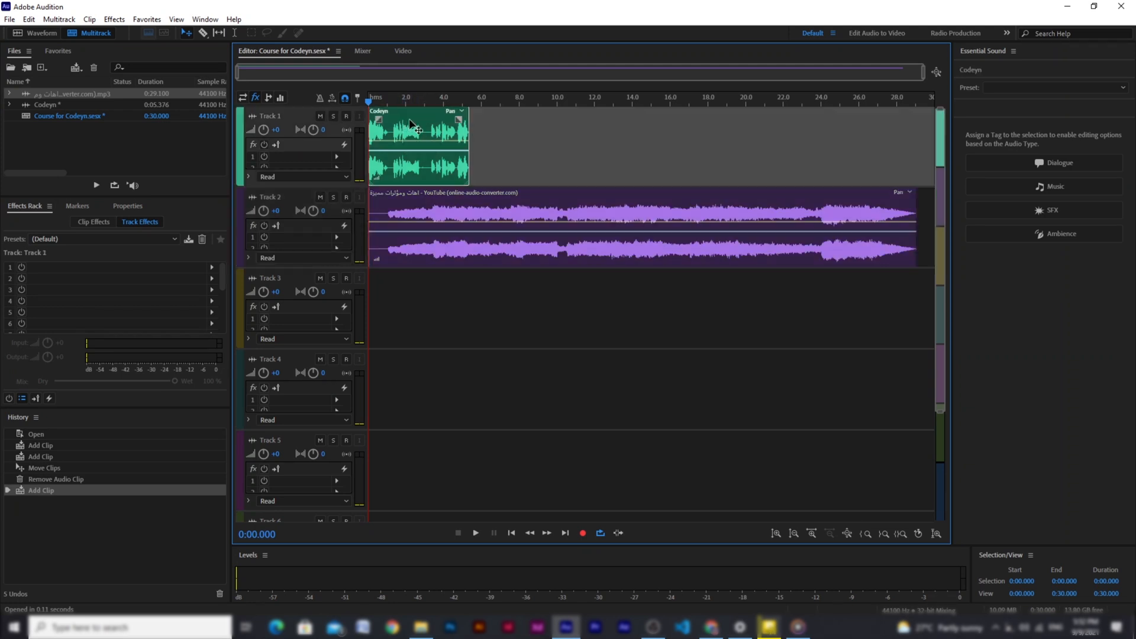
drag(412, 125, 431, 126)
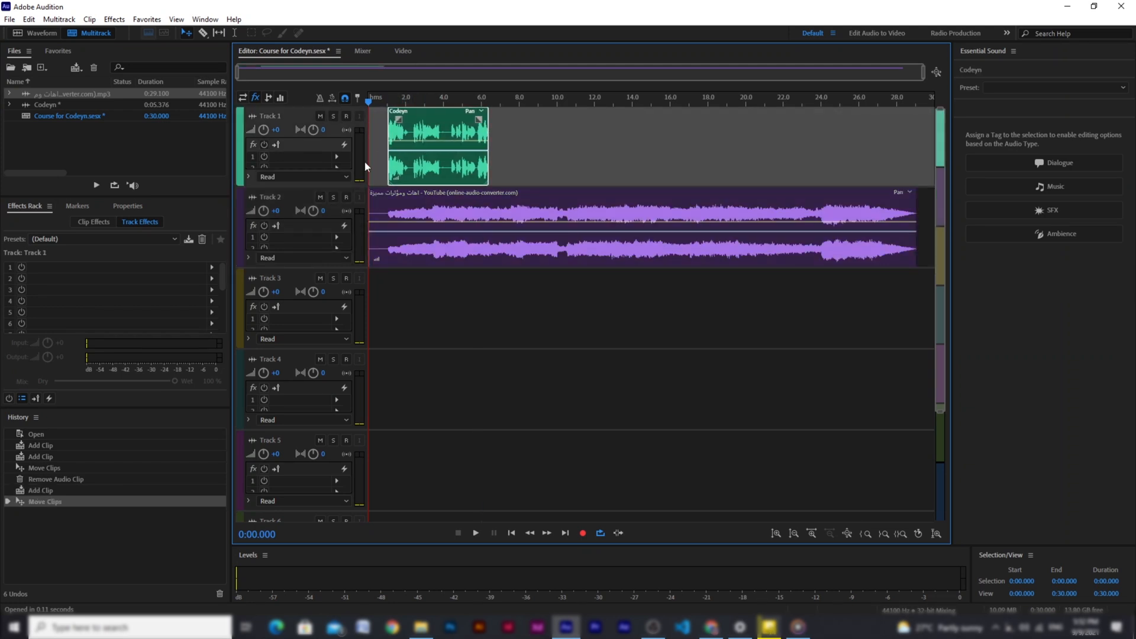
drag(374, 211, 386, 210)
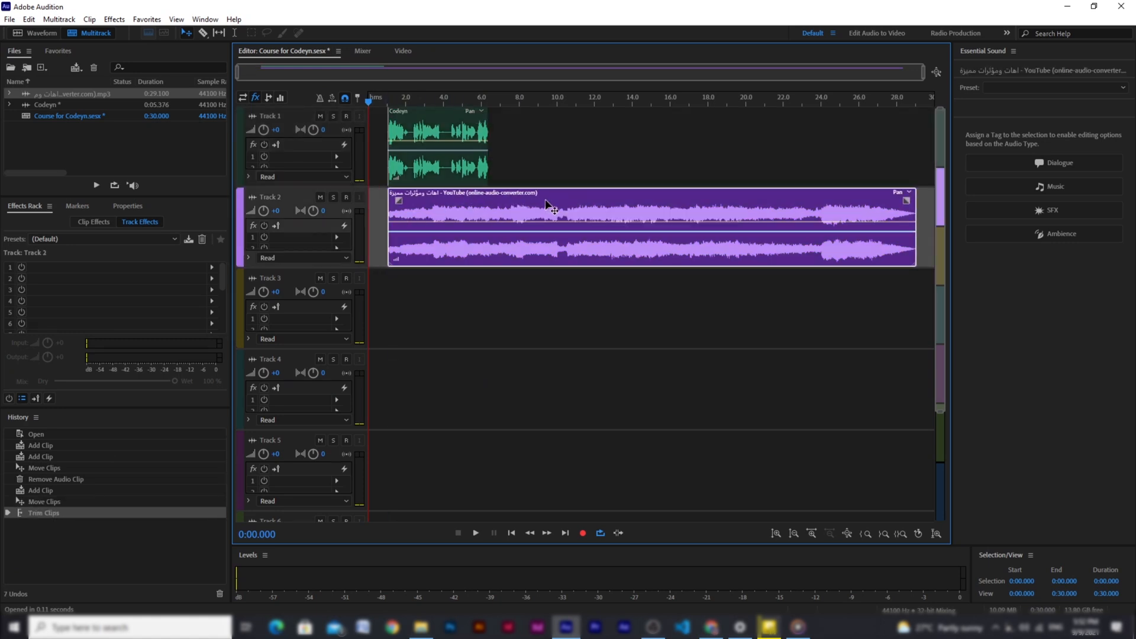
drag(550, 207, 527, 207)
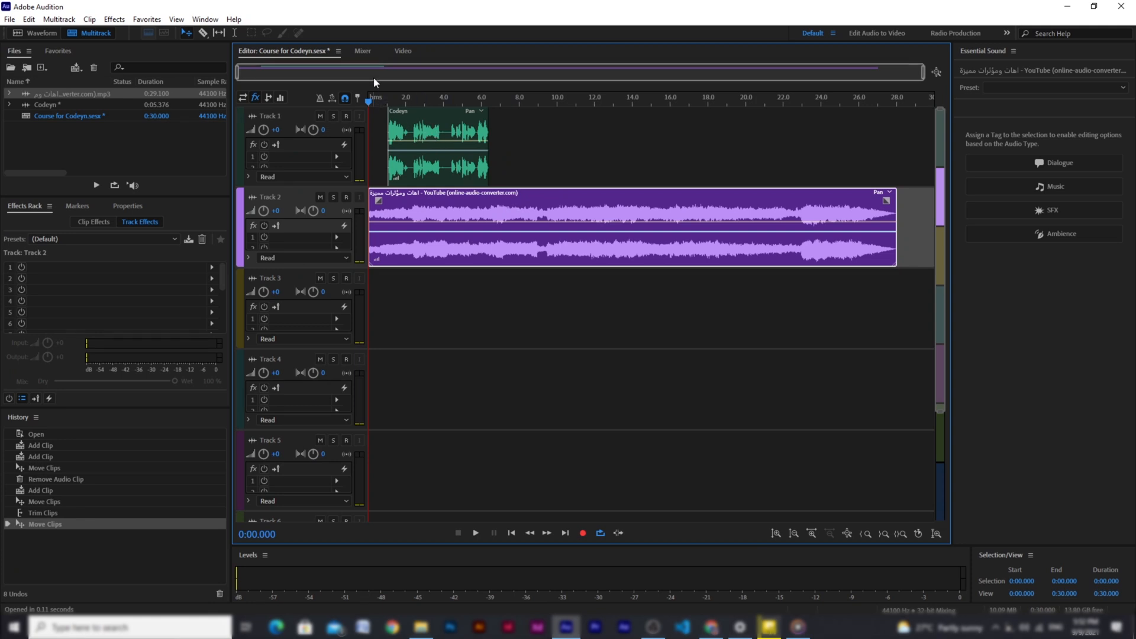
Step: Lower Track 2's volume to -22.9 dB in the mixer, playing the mix before and after the change
key(space)
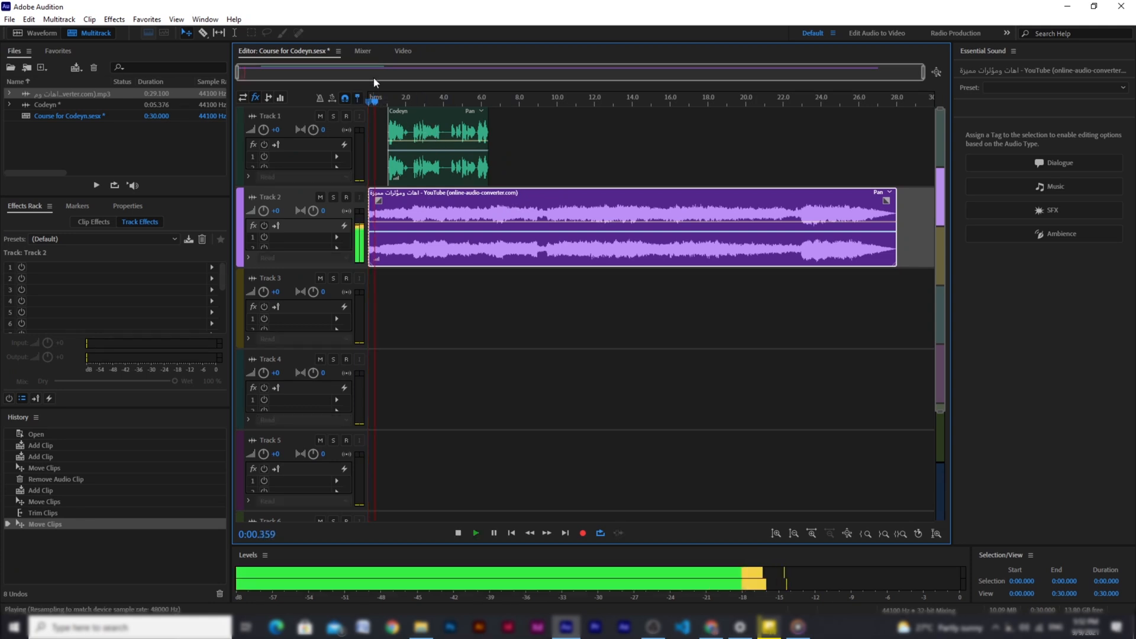
key(space)
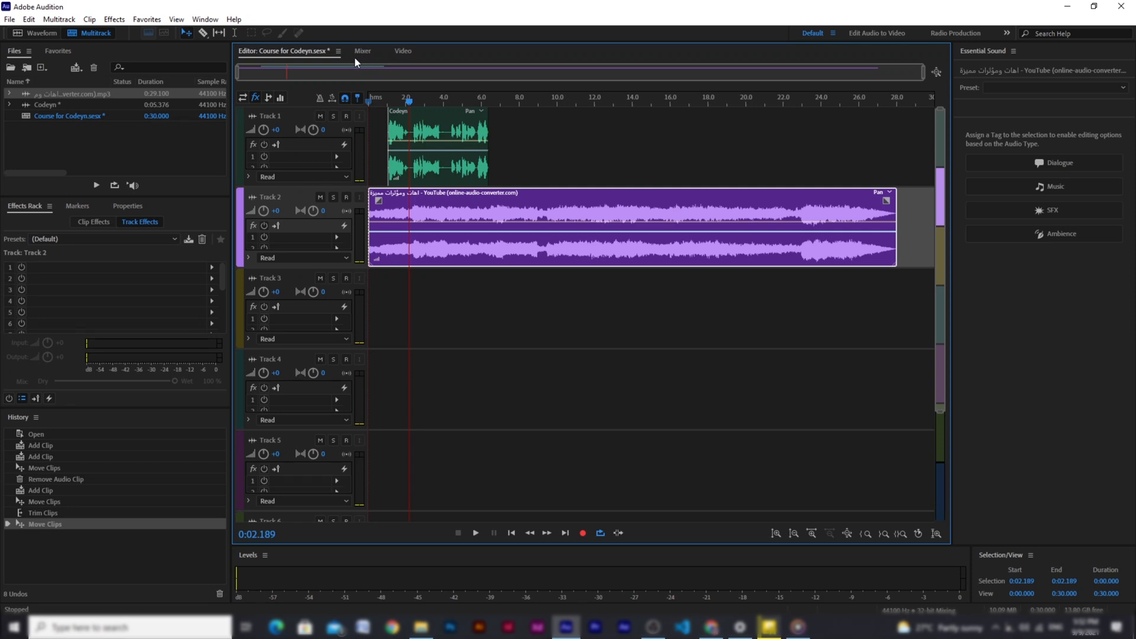
click(363, 51)
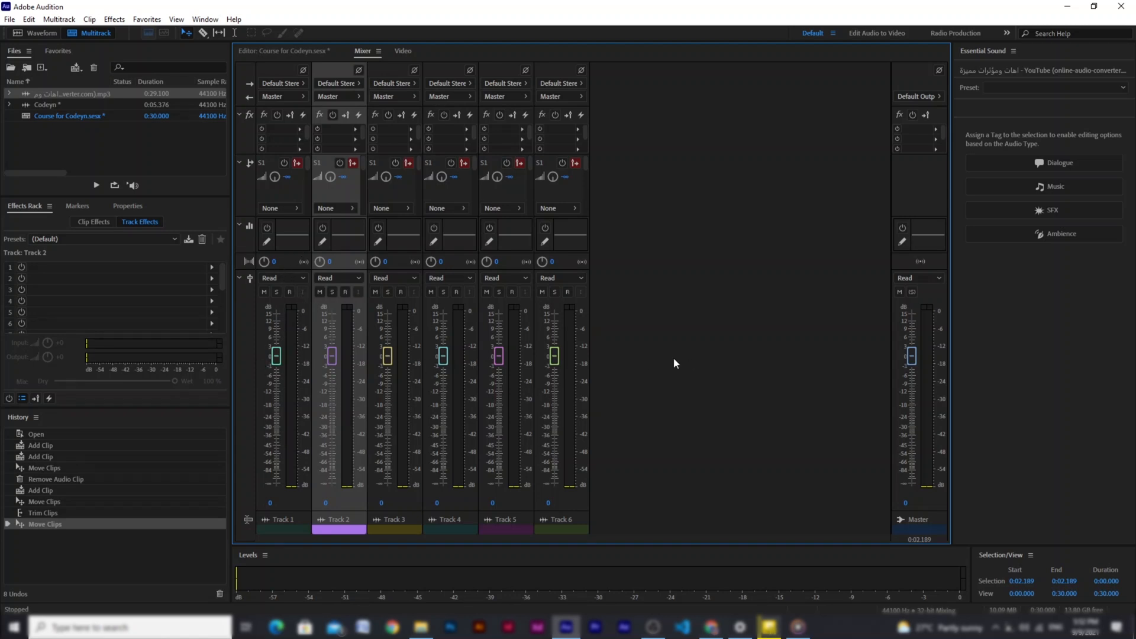
click(288, 53)
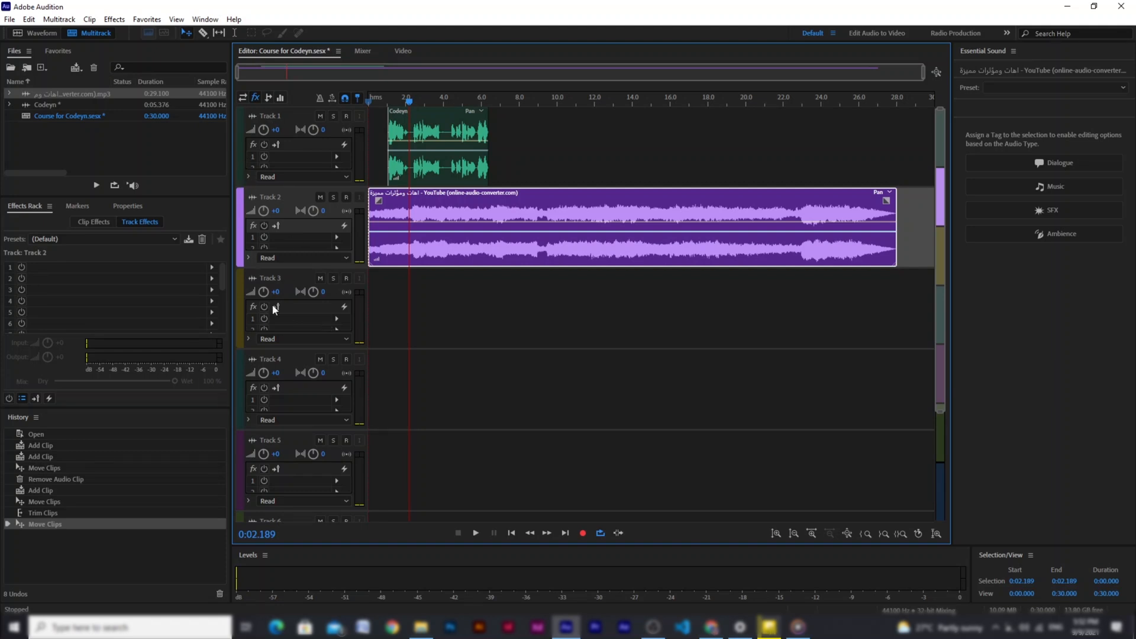
click(360, 51)
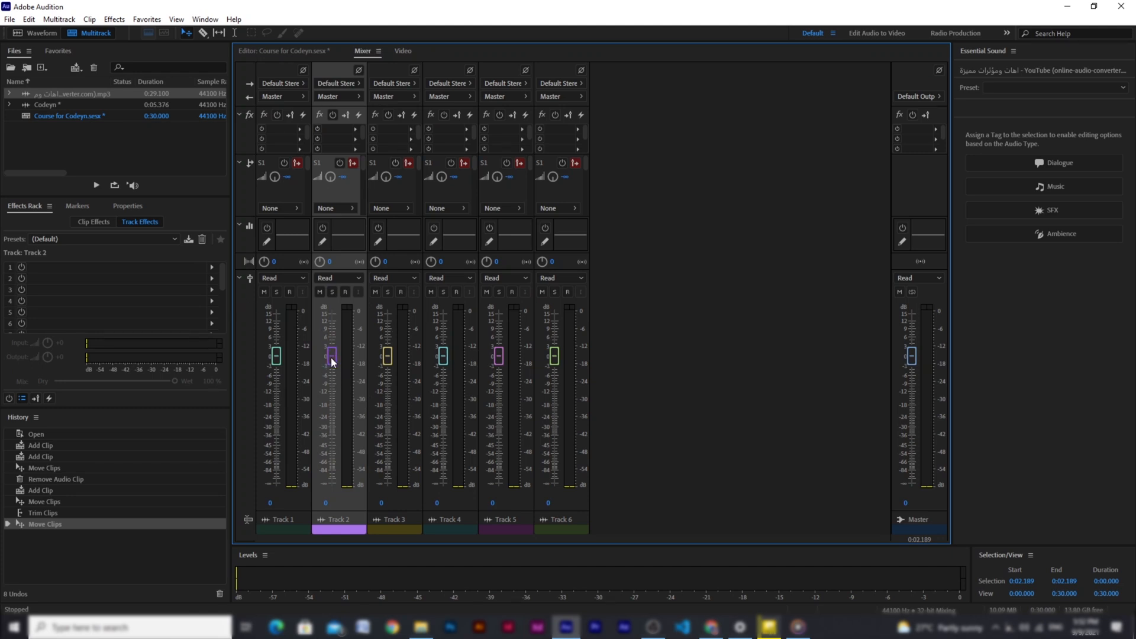
drag(332, 356, 335, 420)
click(291, 49)
key(Home)
key(space)
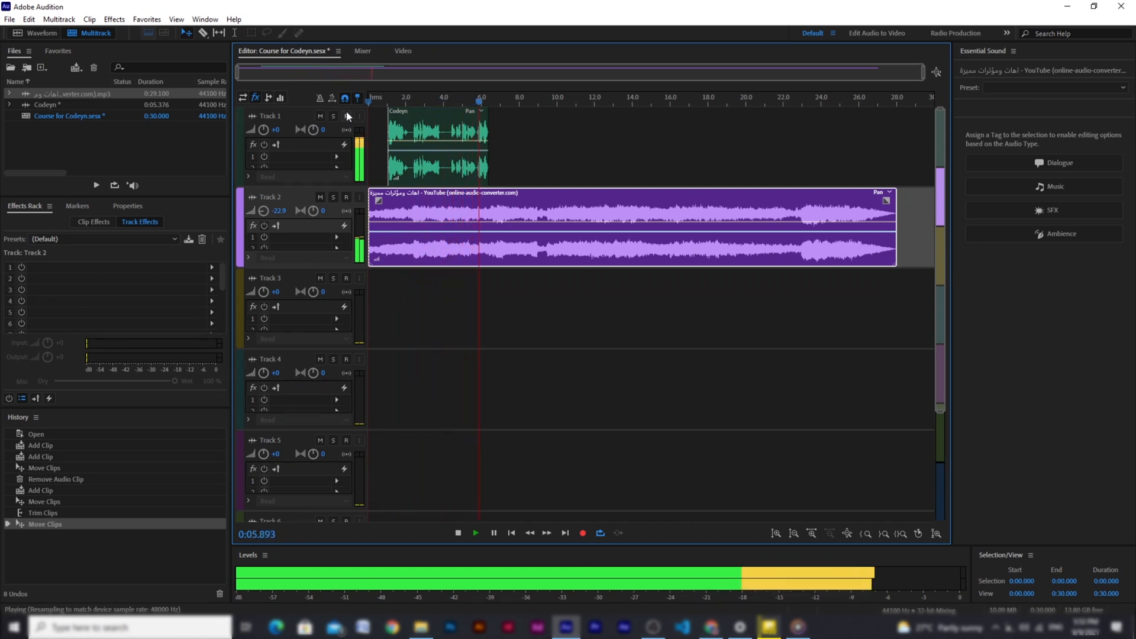
key(space)
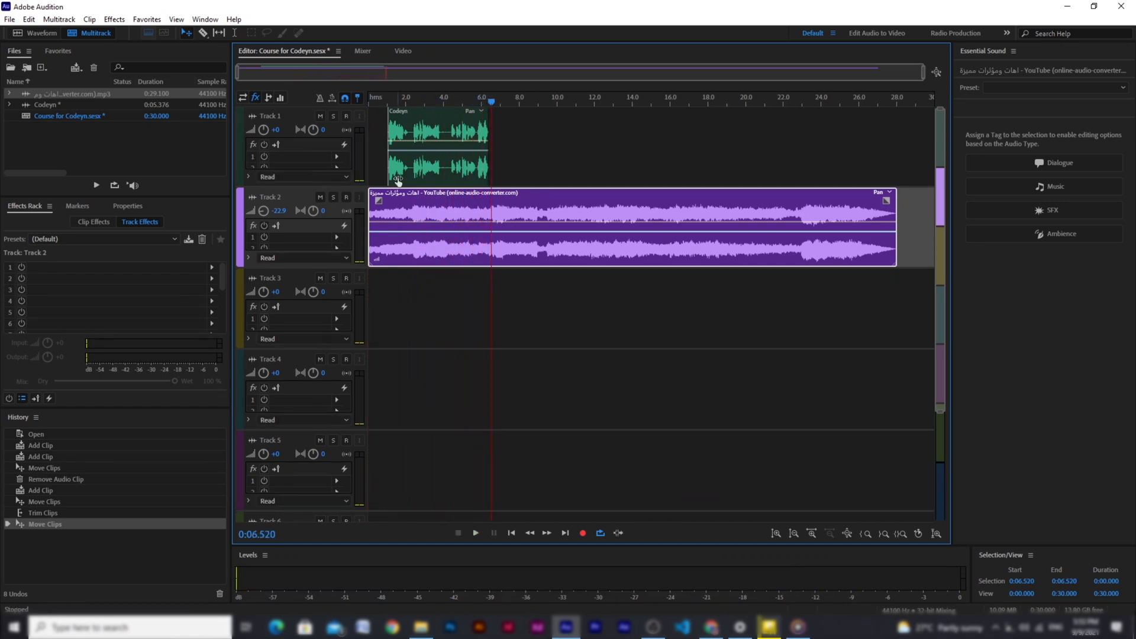
Step: Set Track 2's volume to -29.6 dB in the mixer and play the mix from the start
click(363, 52)
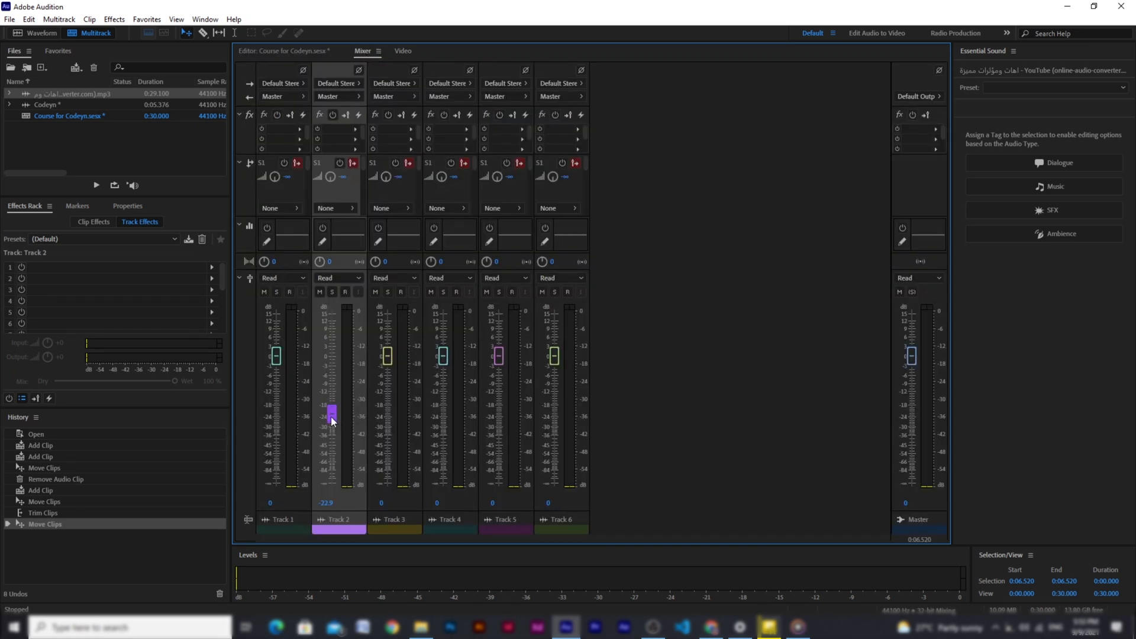
drag(331, 420, 331, 433)
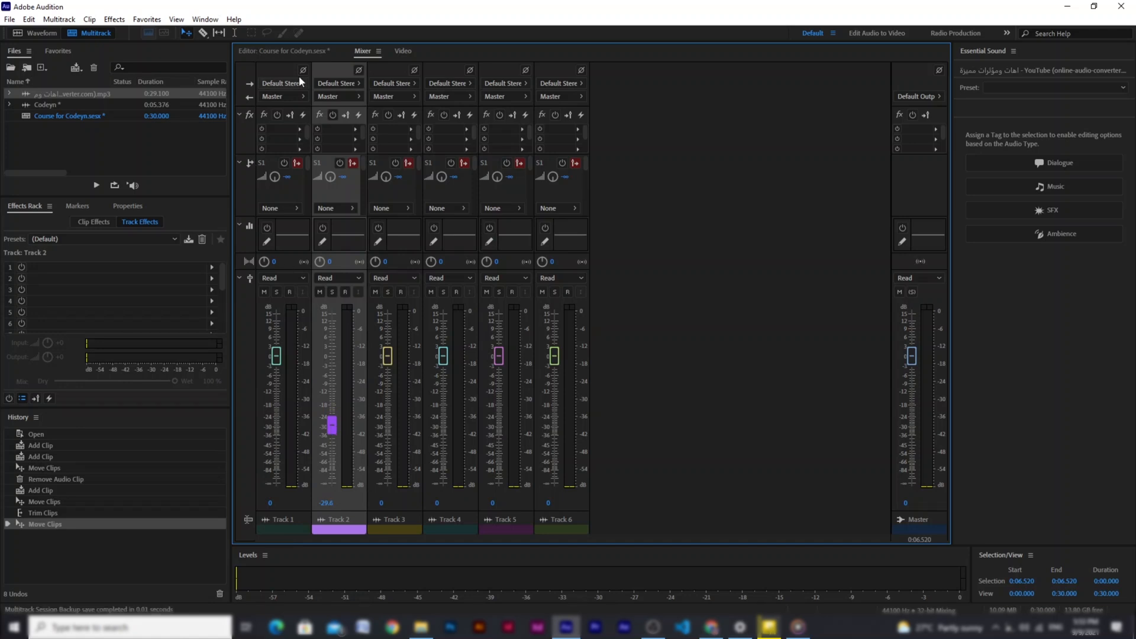
click(313, 50)
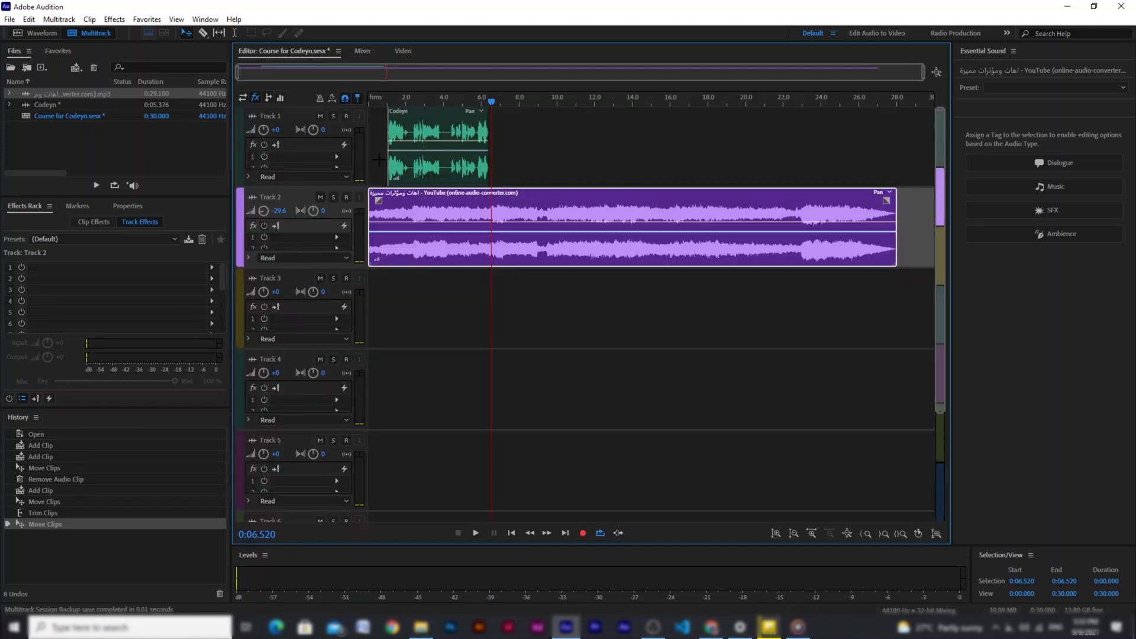
drag(494, 102, 233, 105)
key(space)
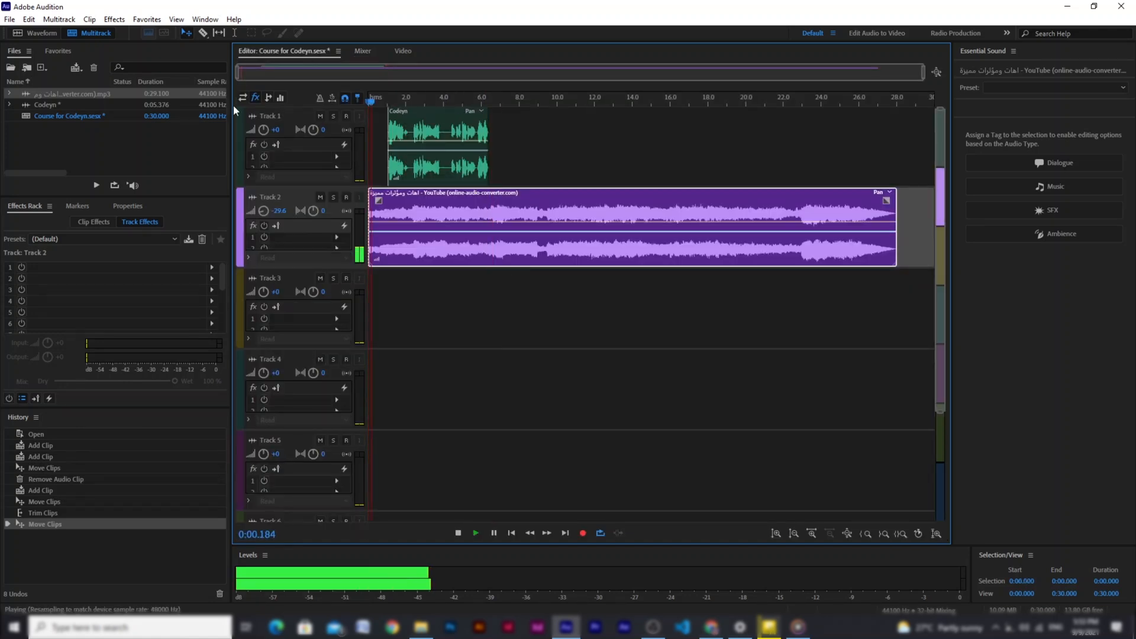
key(space)
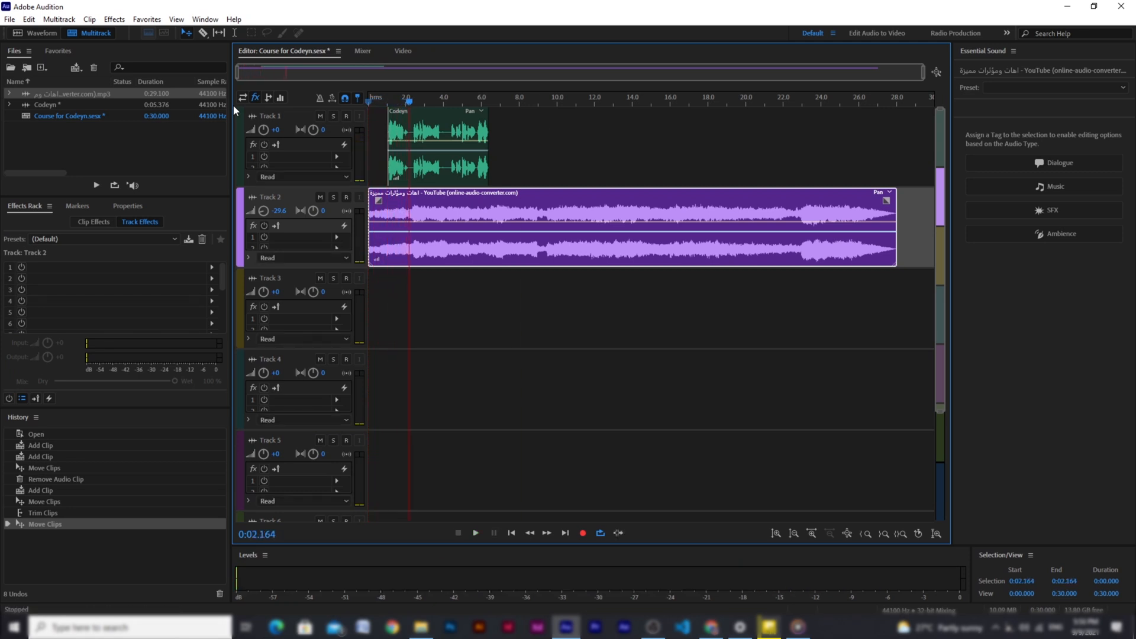
Step: Trim the end of the music clip to about 7.8 s, slightly past the end of the voice clip, and play the mix
click(519, 148)
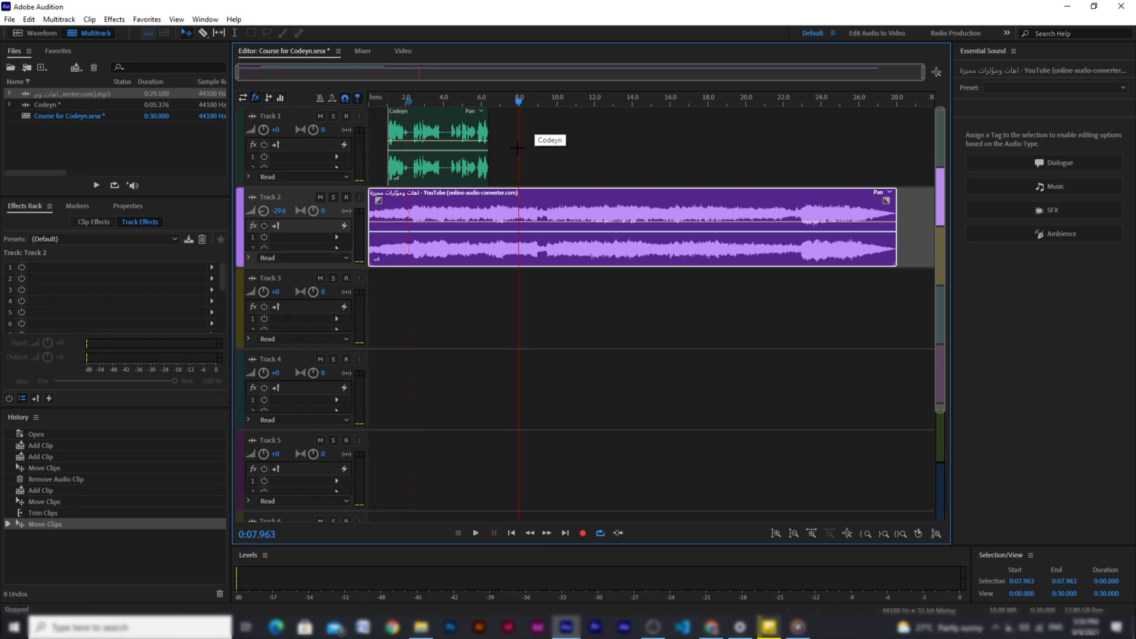
drag(896, 225, 491, 220)
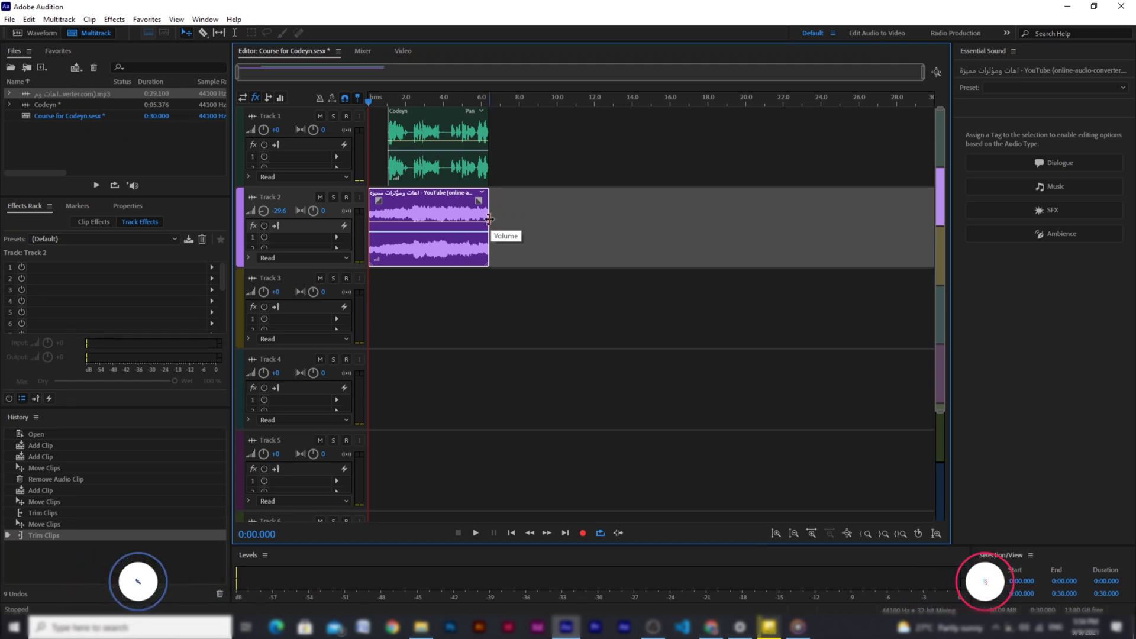
drag(489, 219, 514, 221)
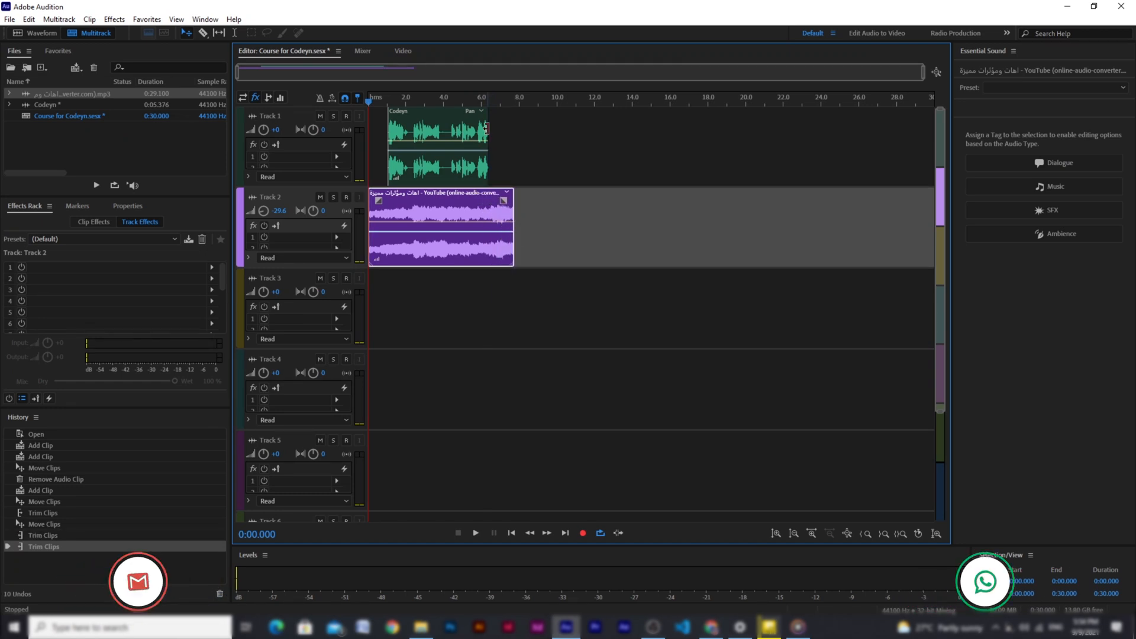
key(space)
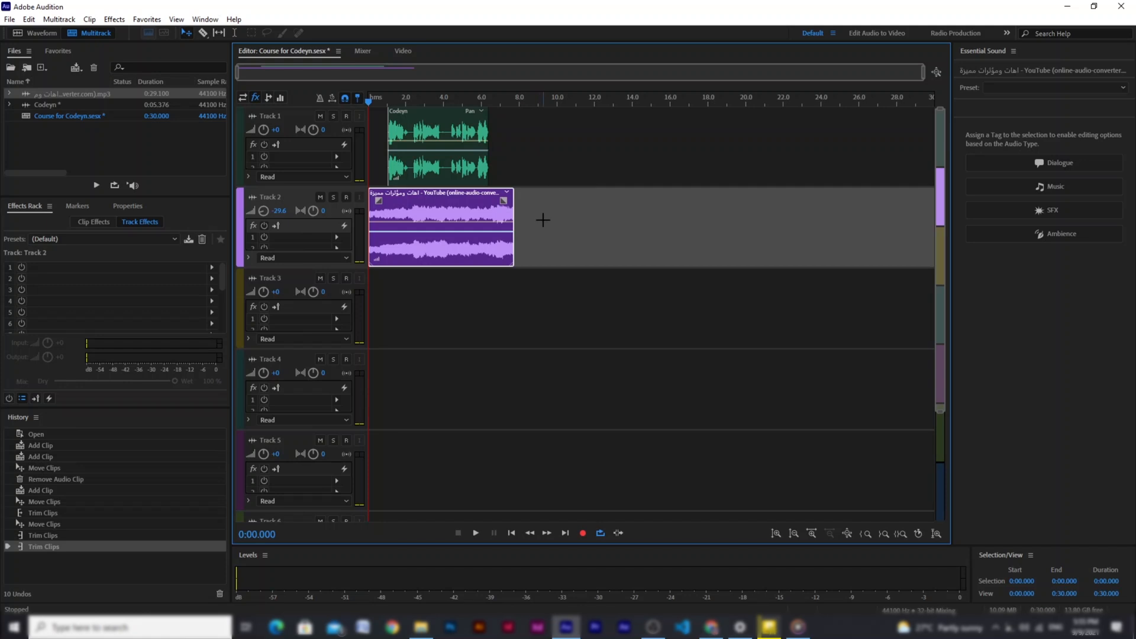
Step: Export a mixdown of the entire session as the MP3 file Course for Codeyn_mixdown.mp3, using the MP3 192 Kbps CBR format settings
click(7, 20)
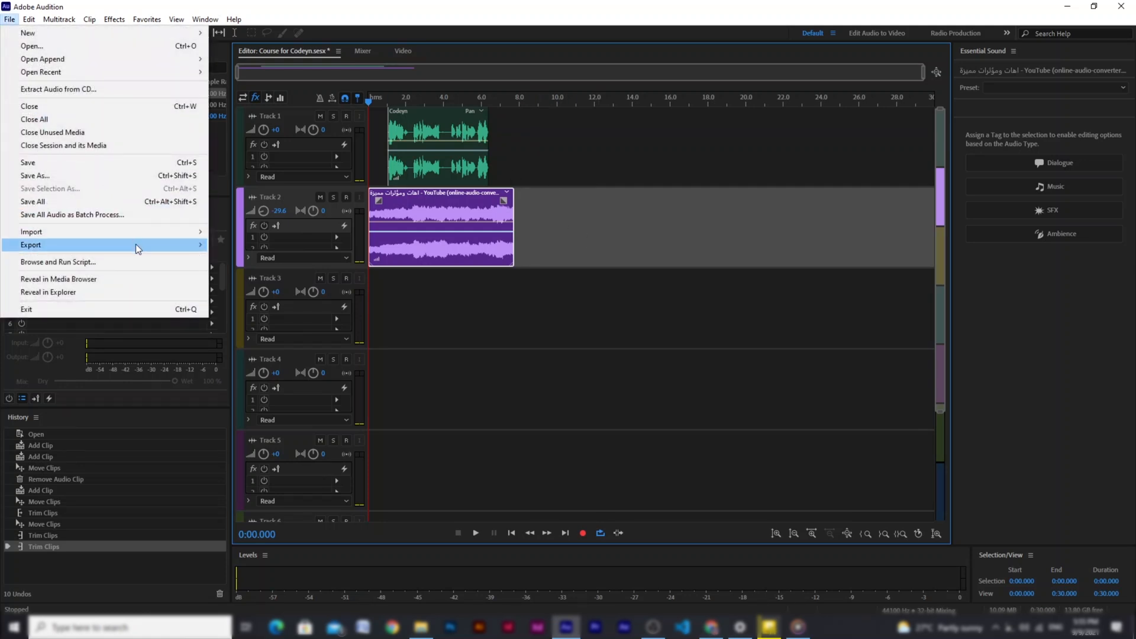
mouse_move(136, 246)
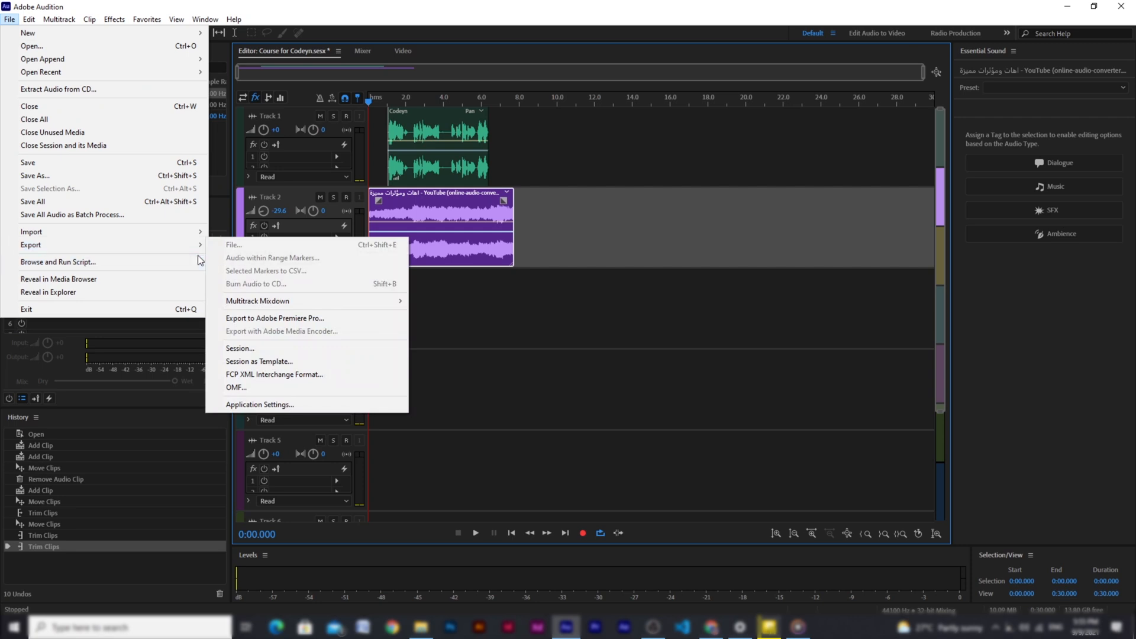
mouse_move(402, 300)
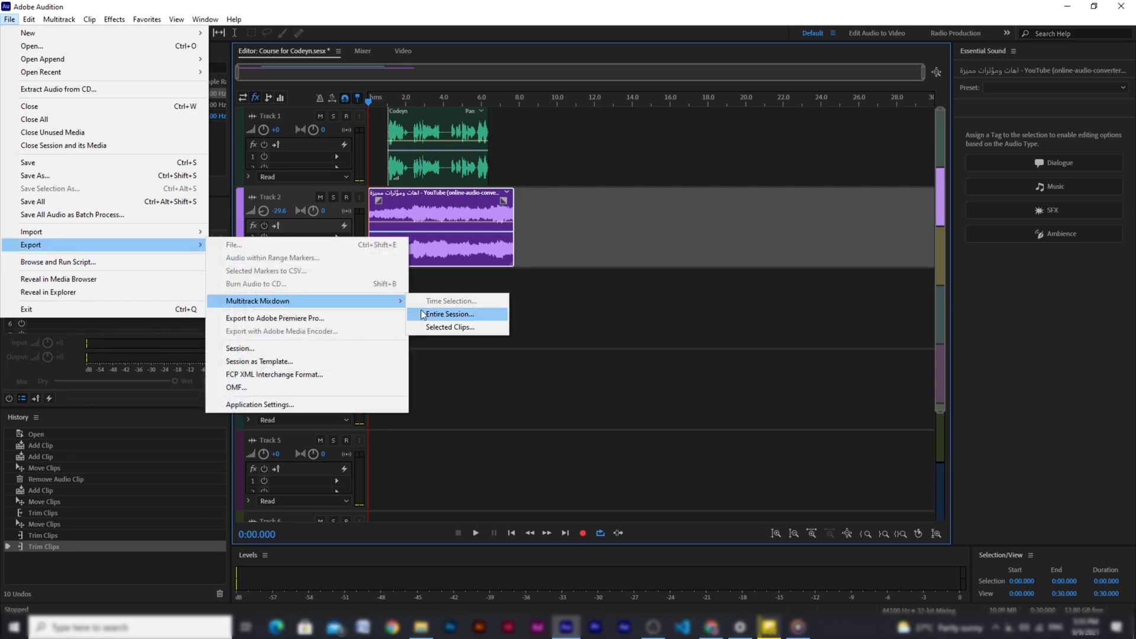
click(453, 319)
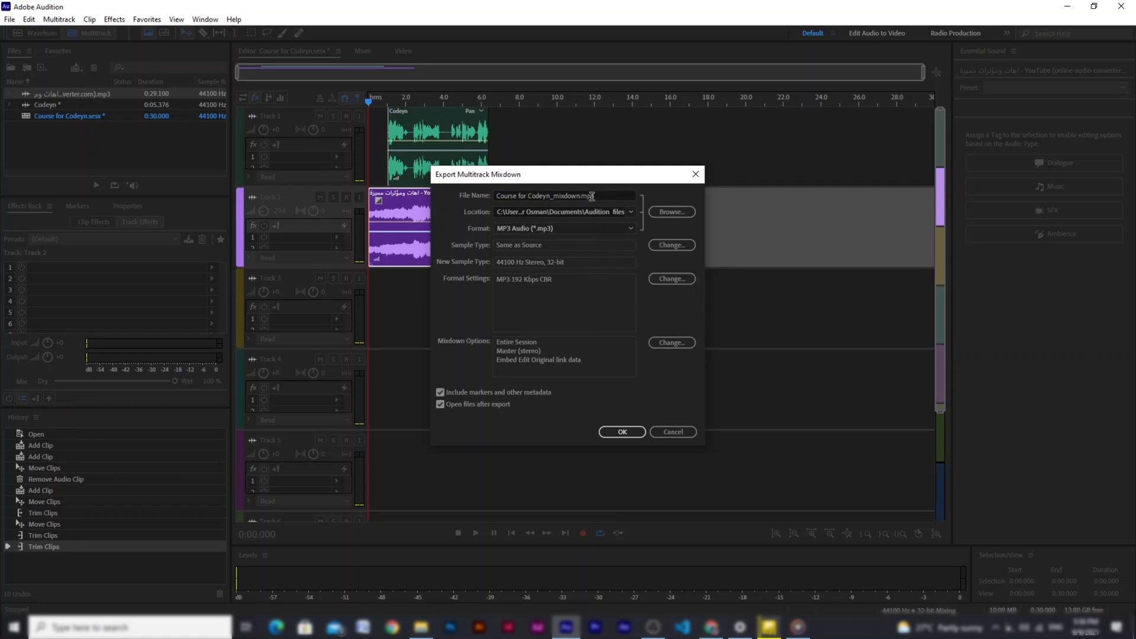
click(623, 432)
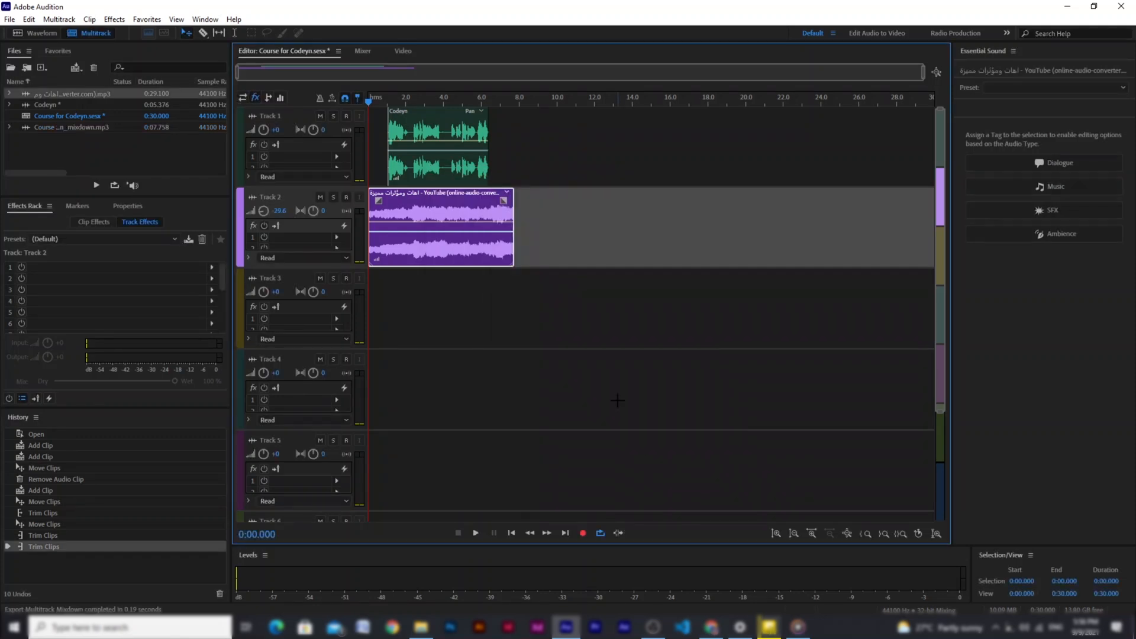